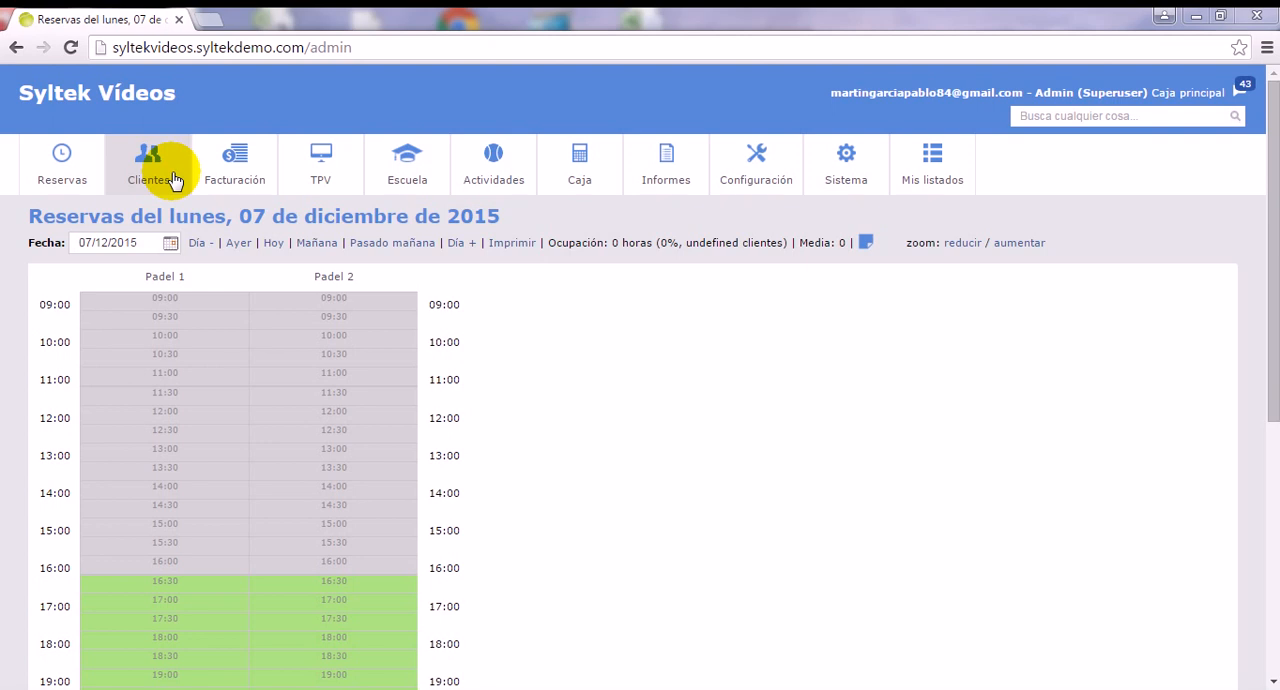
Open the active customer Desconocido (reference 0000007) for editing.
{"action": "left_click", "coordinate": [167, 178]}
{"action": "left_click", "coordinate": [160, 233]}
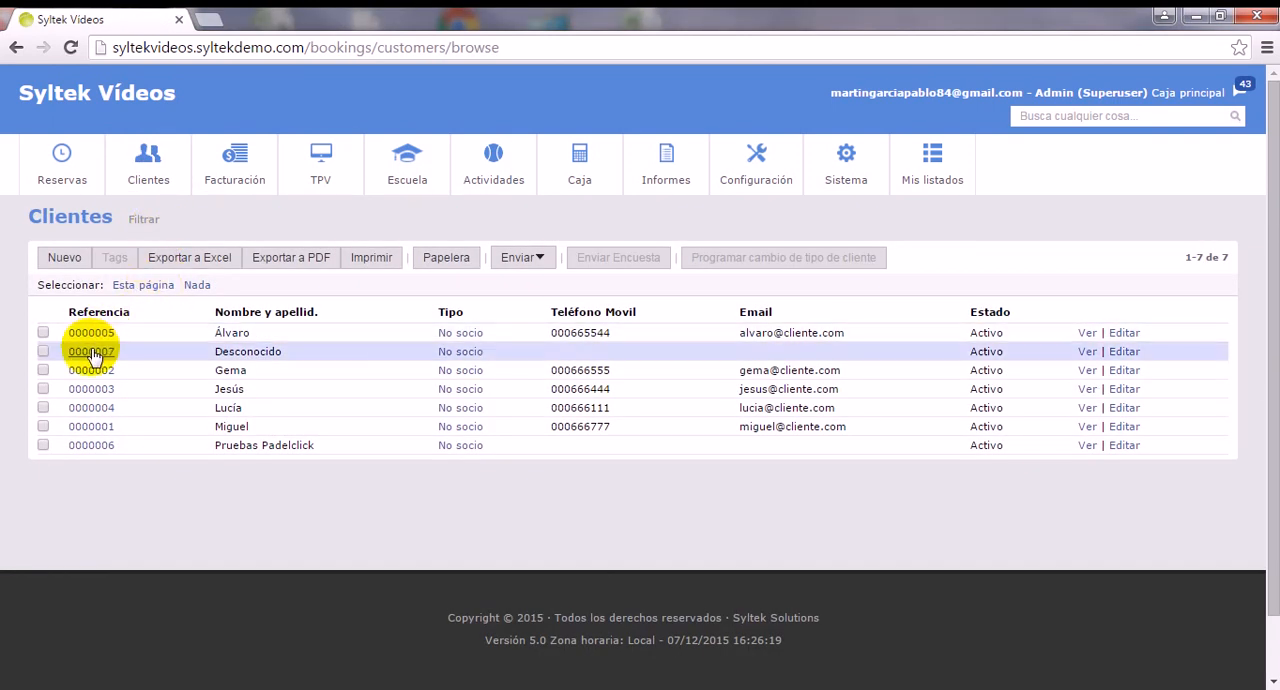
{"action": "left_click", "coordinate": [90, 352]}
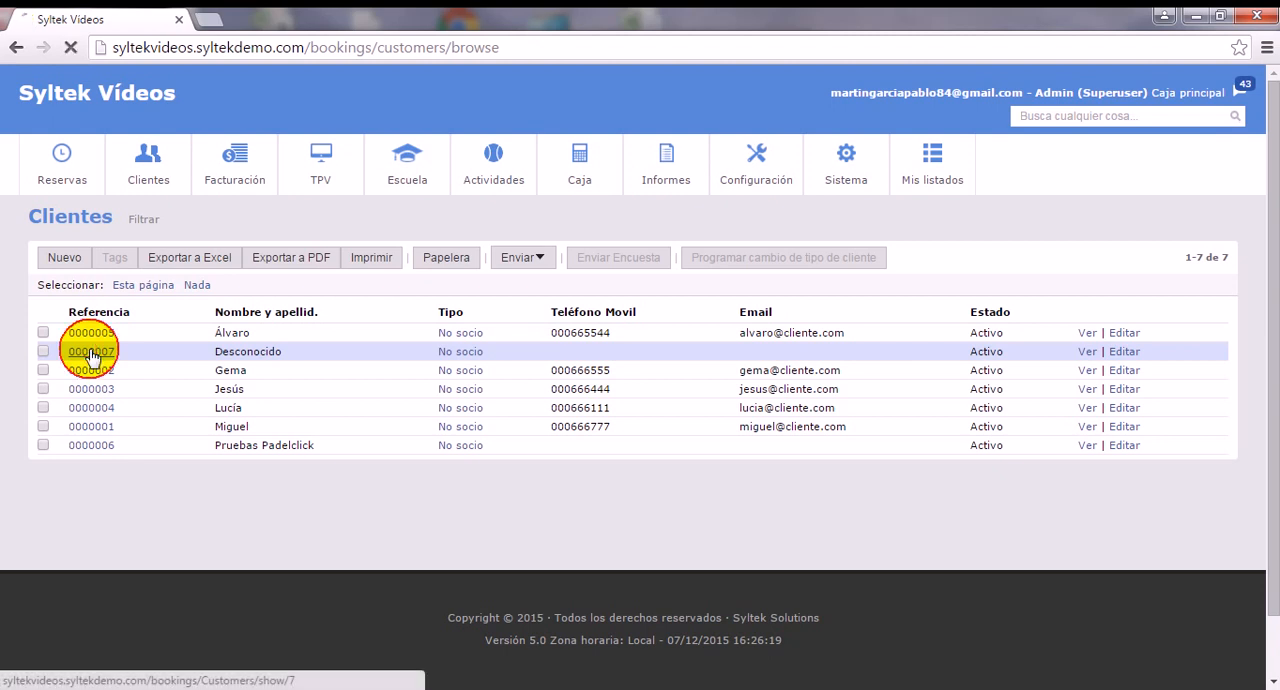
{"action": "scroll", "coordinate": [145, 295], "scroll_direction": "down", "scroll_amount": 1}
{"action": "left_click", "coordinate": [62, 192]}
Examine the customer form's Facturación section and its Asociado a field.
{"action": "scroll", "coordinate": [120, 206], "scroll_direction": "down", "scroll_amount": 8}
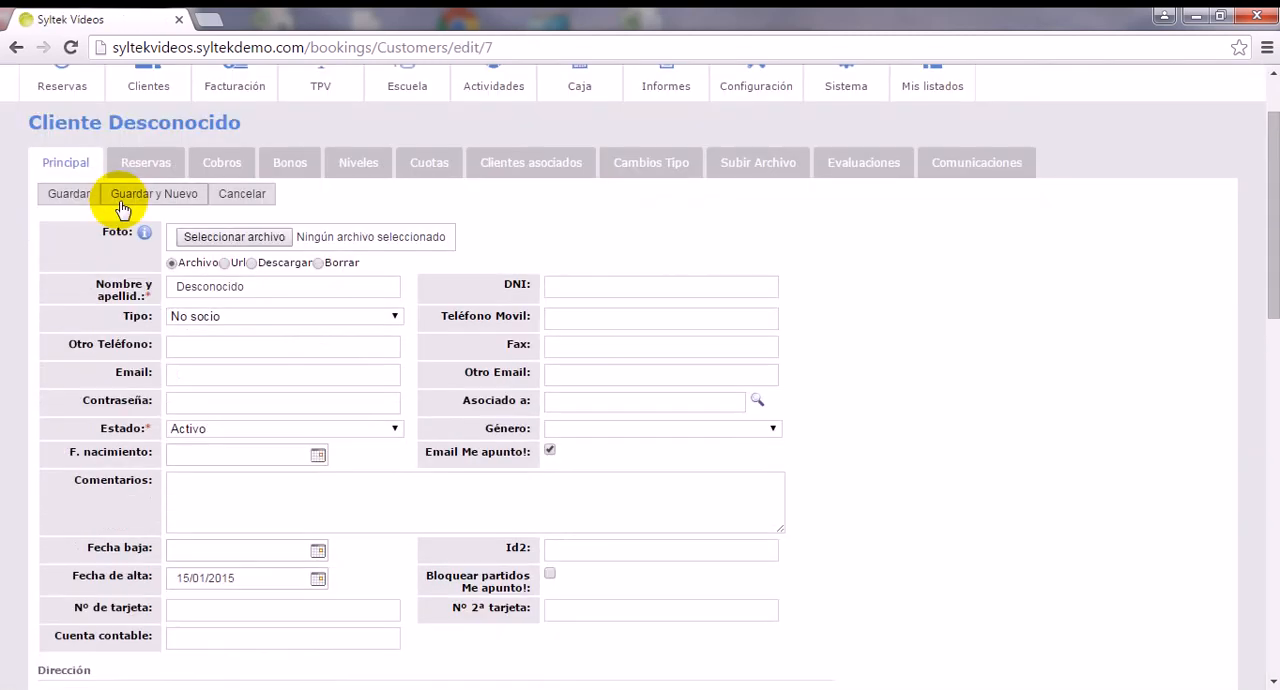
{"action": "scroll", "coordinate": [115, 206], "scroll_direction": "down", "scroll_amount": 5}
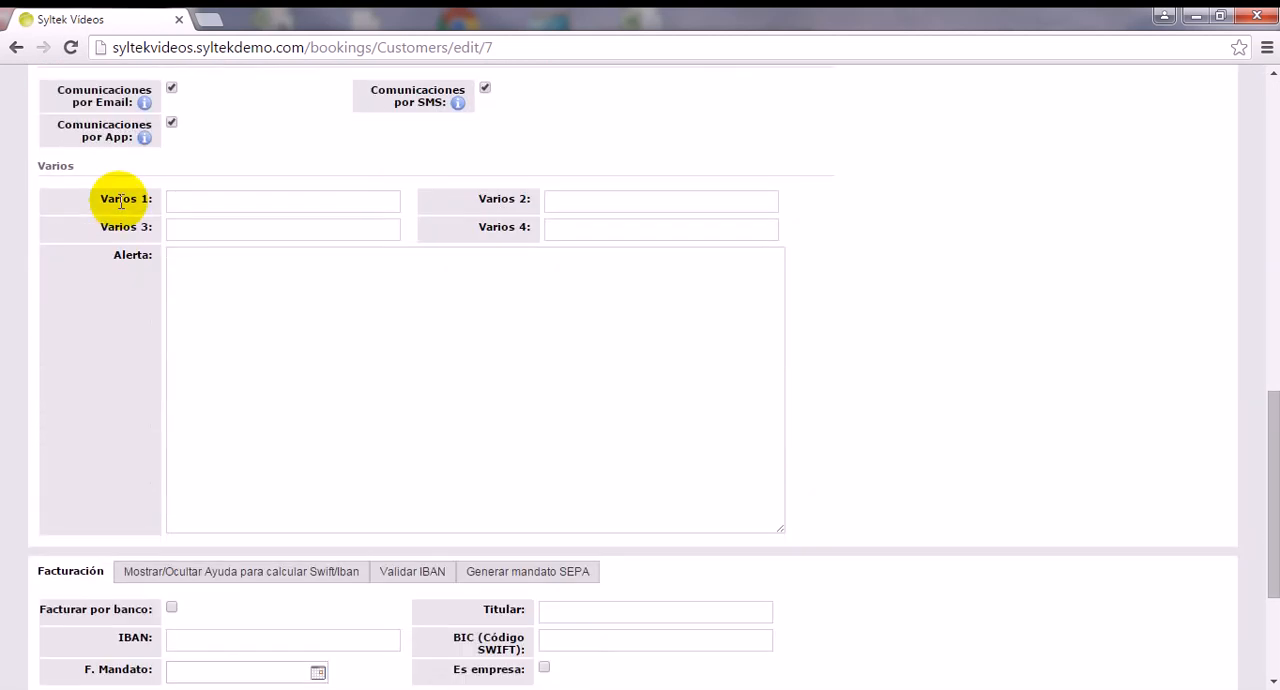
{"action": "left_click_drag", "start_coordinate": [102, 350], "coordinate": [29, 343]}
{"action": "left_click", "coordinate": [37, 344]}
{"action": "double_click", "coordinate": [37, 344]}
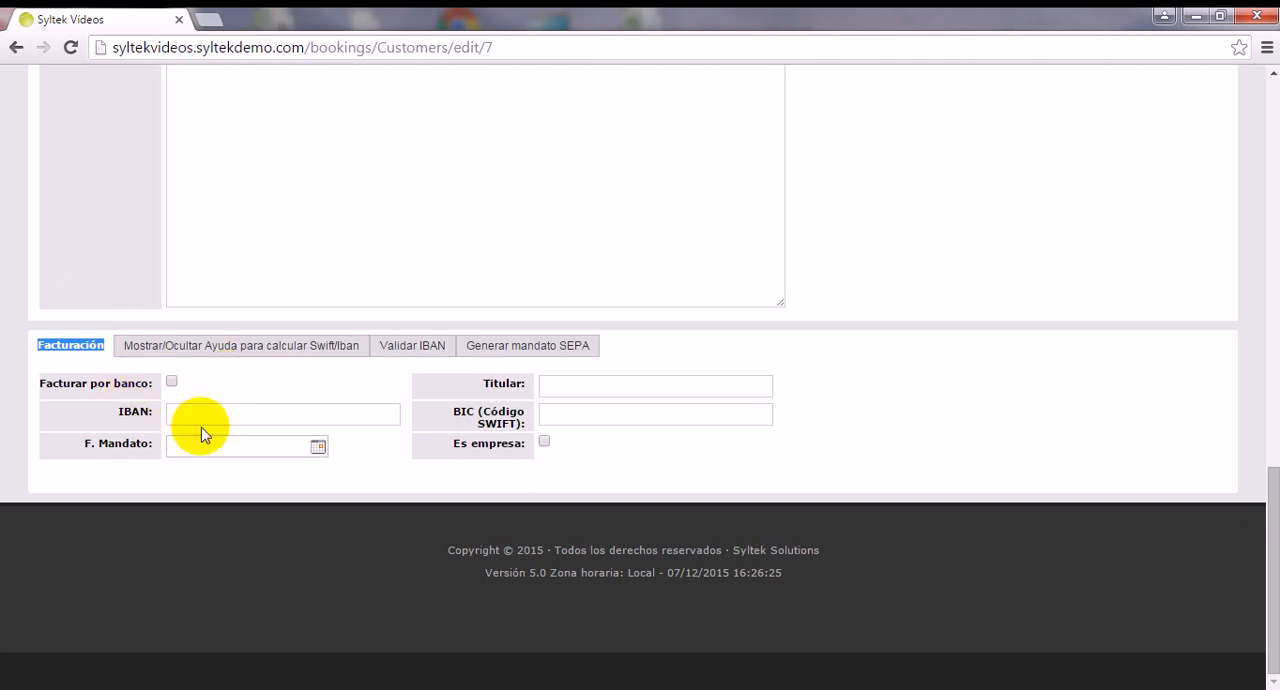
{"action": "scroll", "coordinate": [201, 426], "scroll_direction": "up", "scroll_amount": 10}
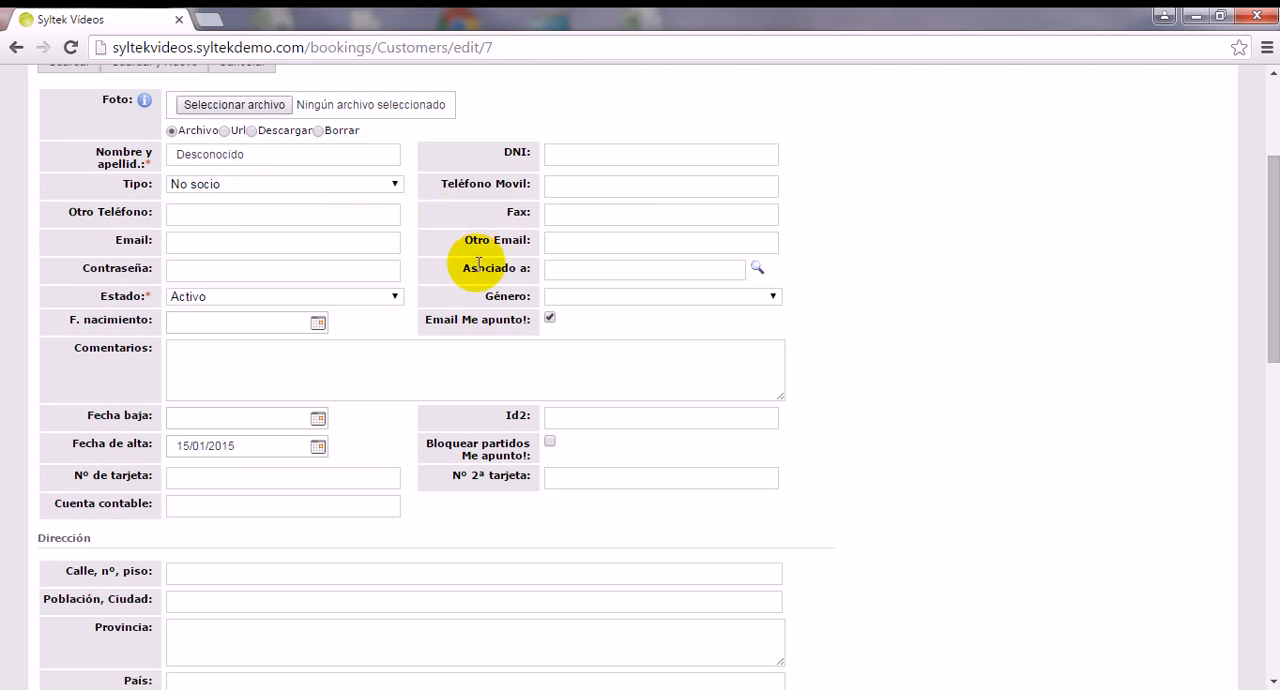
{"action": "left_click_drag", "start_coordinate": [460, 270], "coordinate": [581, 272]}
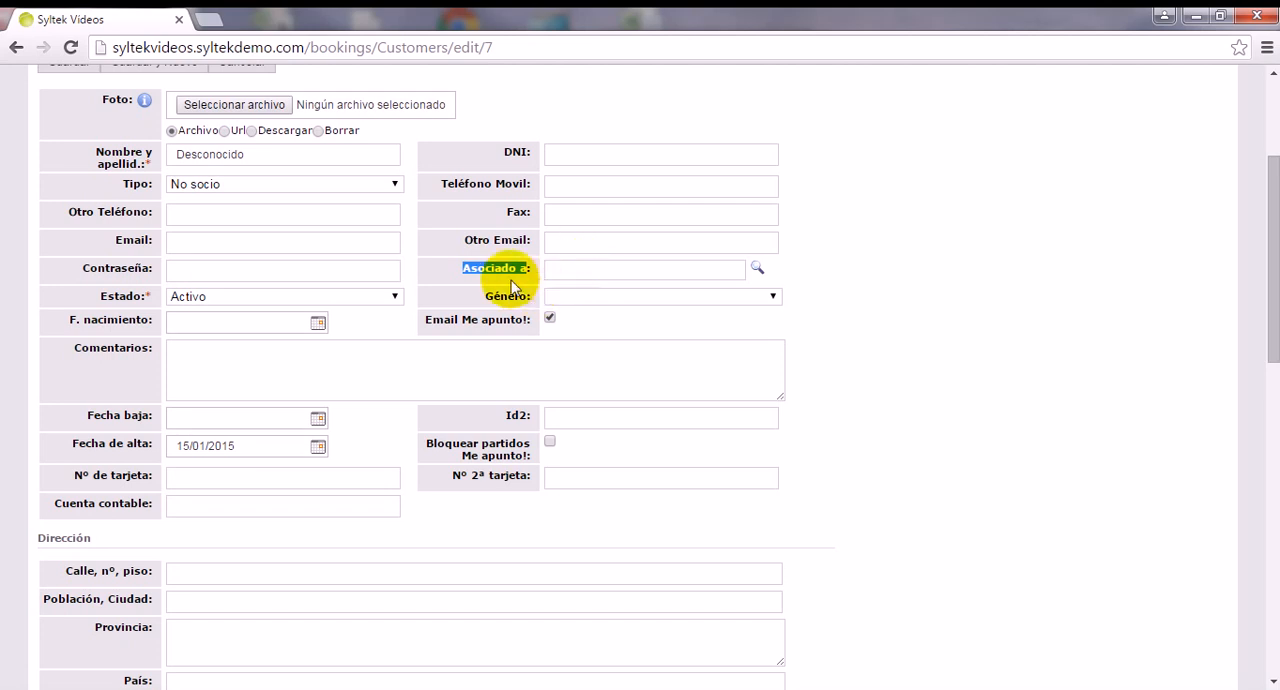
Enter the customer's bank account number in the IBAN field of the Facturación section.
{"action": "scroll", "coordinate": [497, 287], "scroll_direction": "down", "scroll_amount": 2}
{"action": "scroll", "coordinate": [457, 289], "scroll_direction": "down", "scroll_amount": 8}
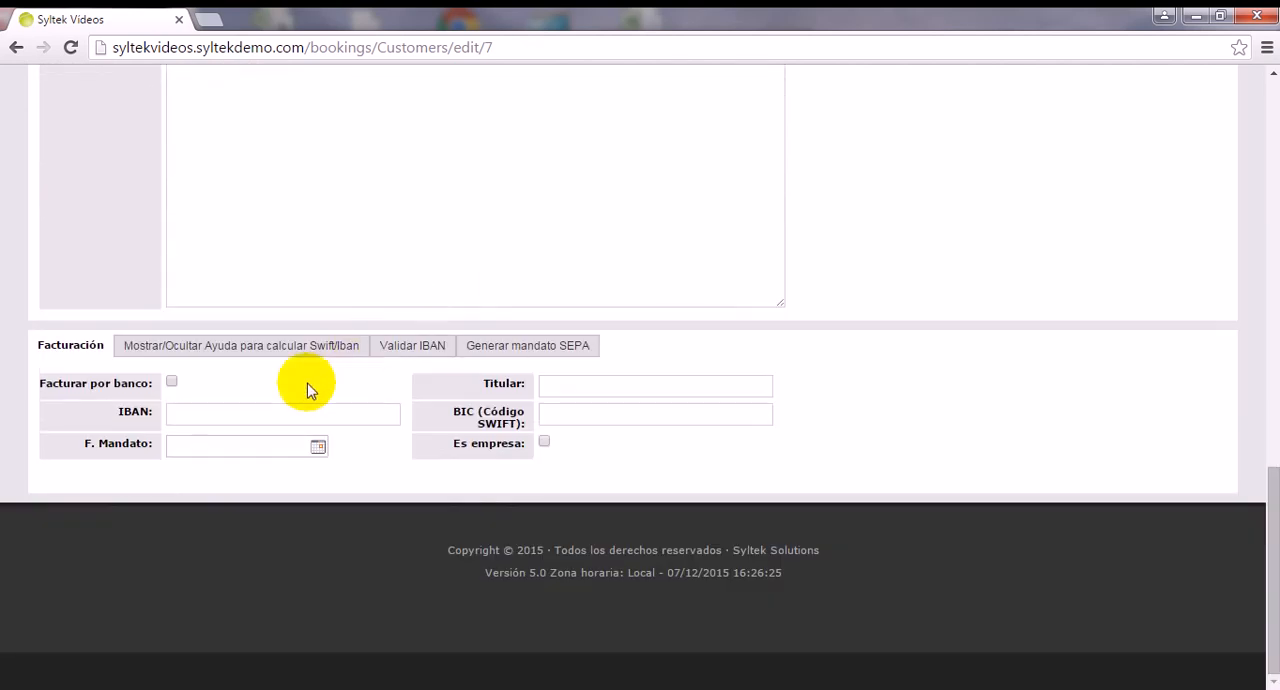
{"action": "left_click", "coordinate": [257, 418]}
{"action": "type", "text": "ES00"}
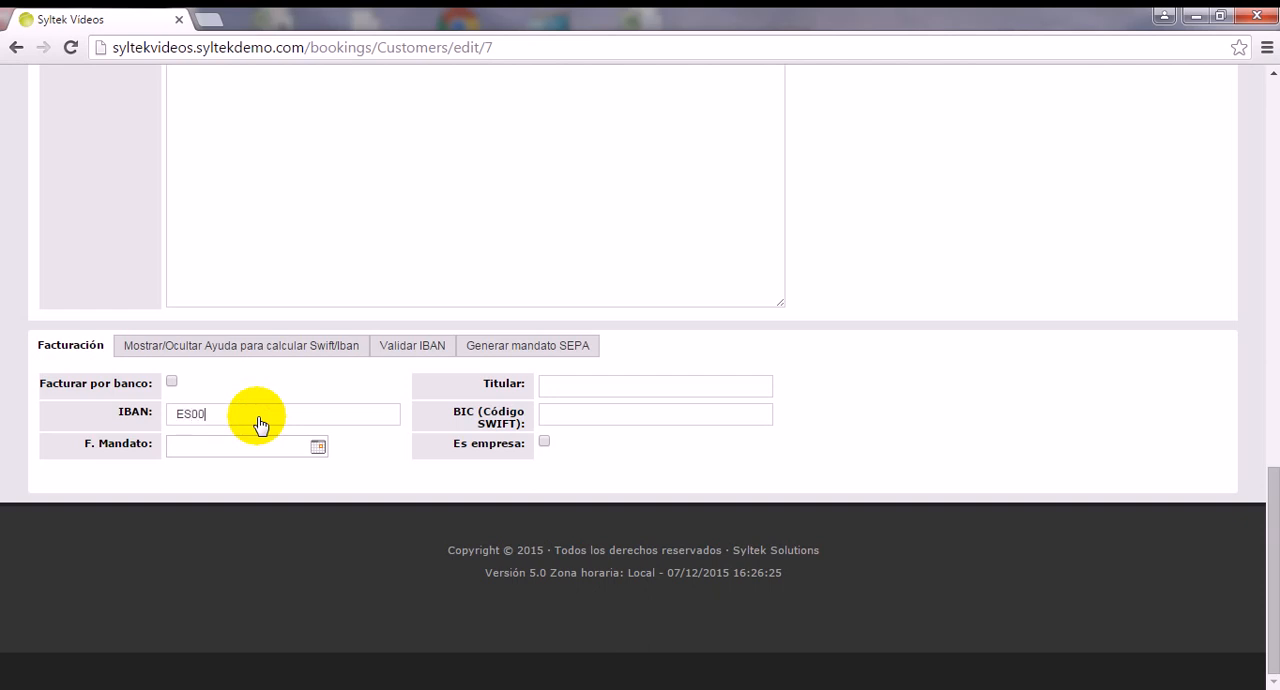
{"action": "type", "text": "1111222233444444444444"}
Fill in the customer's BIC (Código SWIFT) with the placeholder XXXXXXXXXXX.
{"action": "left_click", "coordinate": [588, 420]}
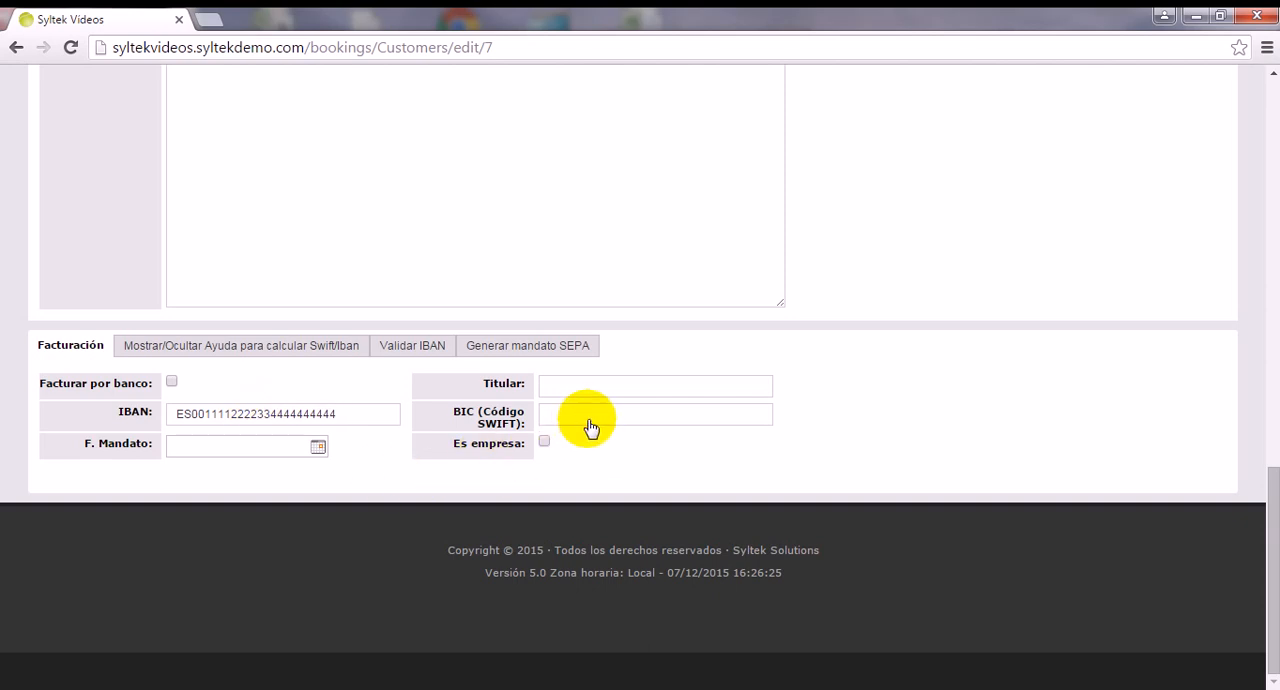
{"action": "type", "text": "XXXXXXXXXXX"}
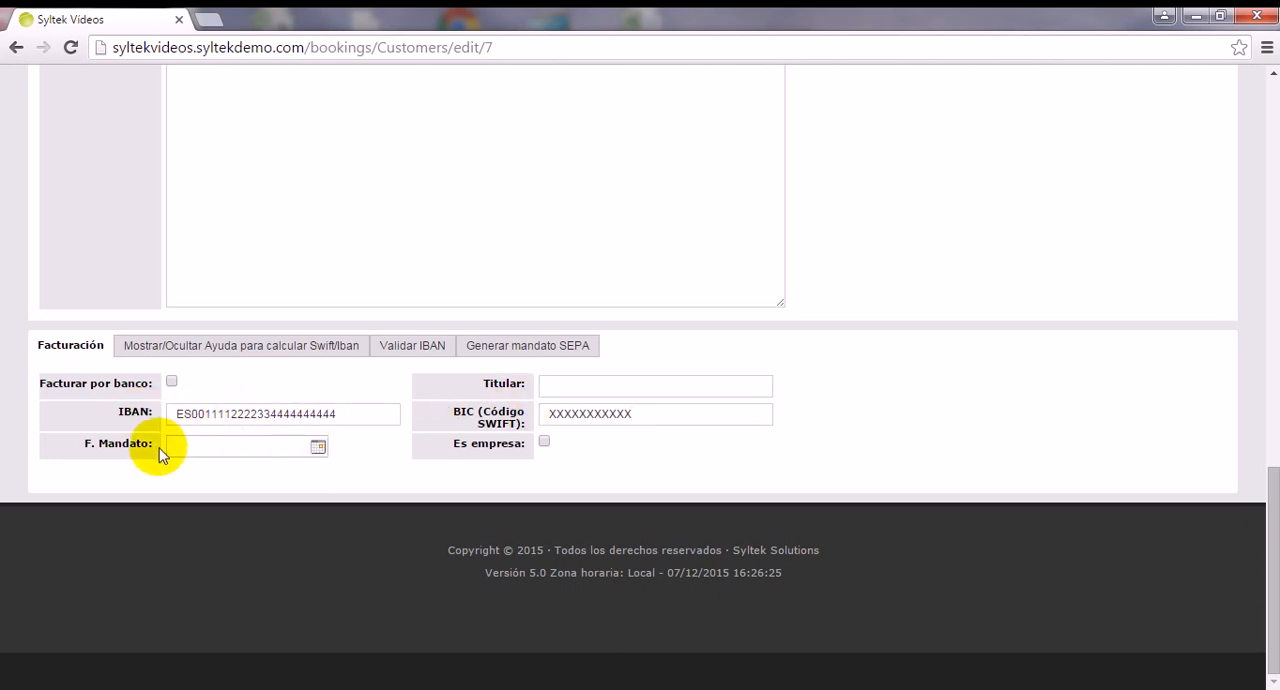
Set the mandate date to 1/11/2015 and enable Facturar por banco, leaving the account holder blank.
{"action": "left_click", "coordinate": [201, 452]}
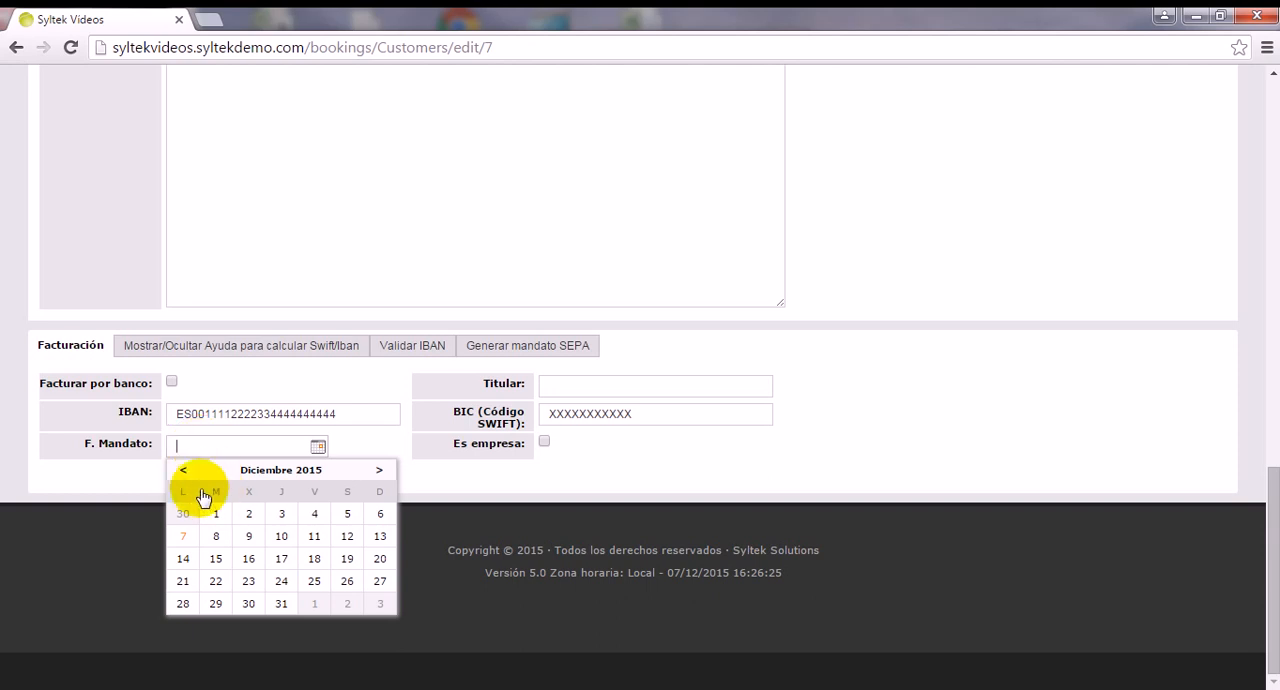
{"action": "left_click", "coordinate": [186, 472]}
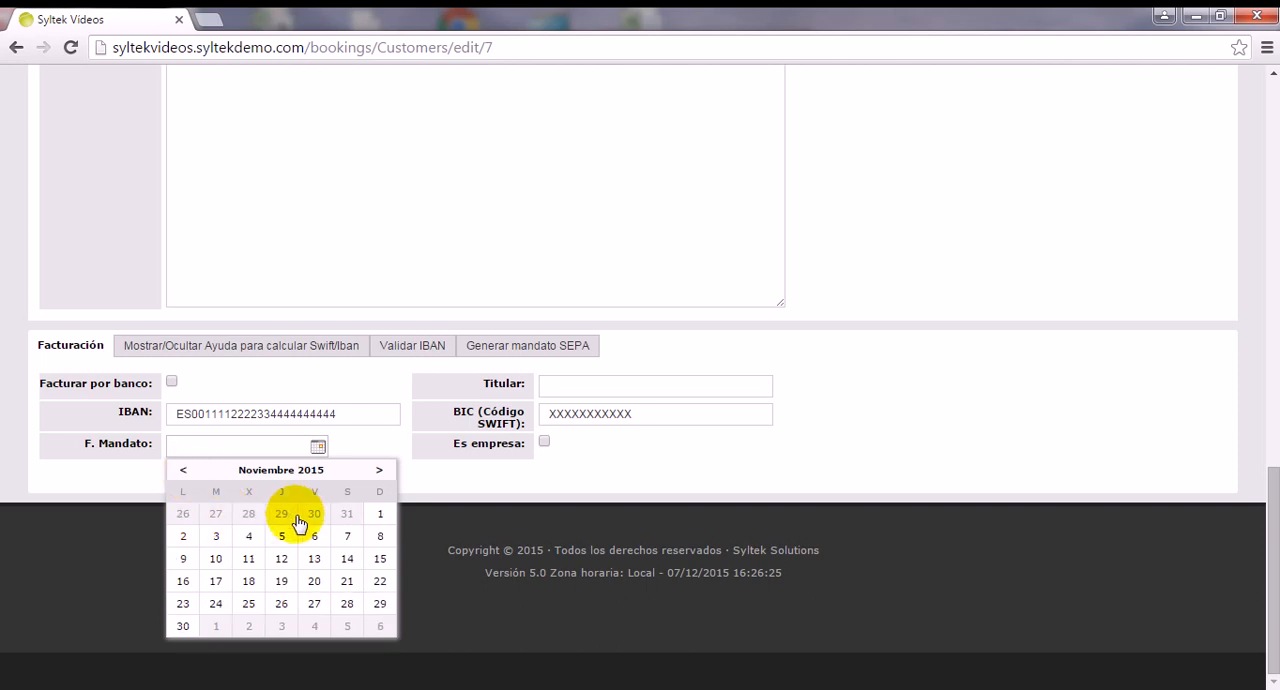
{"action": "left_click", "coordinate": [380, 513]}
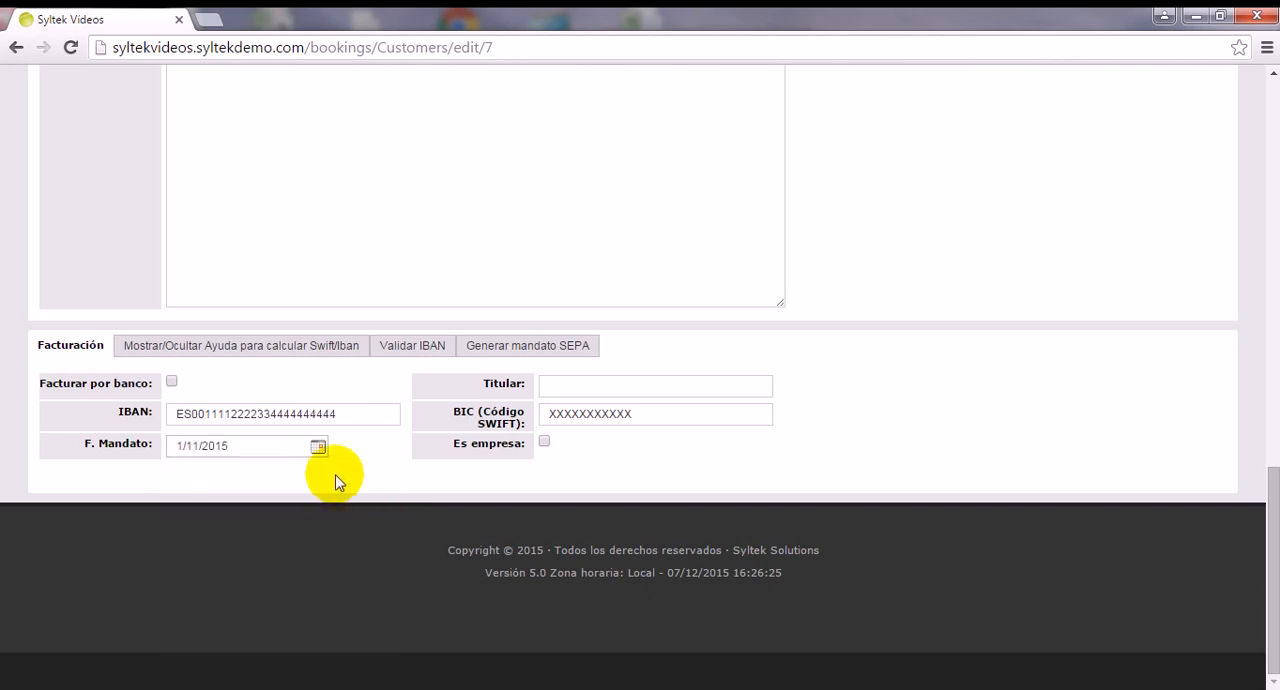
{"action": "left_click", "coordinate": [172, 384]}
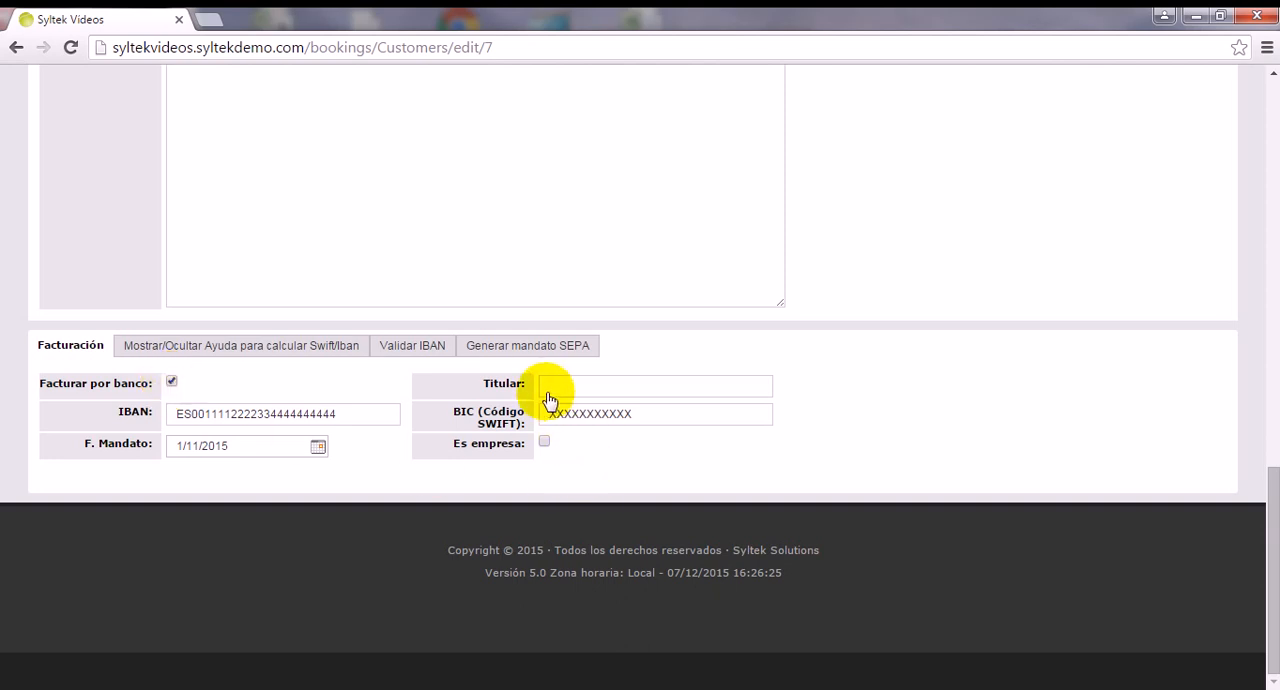
{"action": "left_click", "coordinate": [547, 392]}
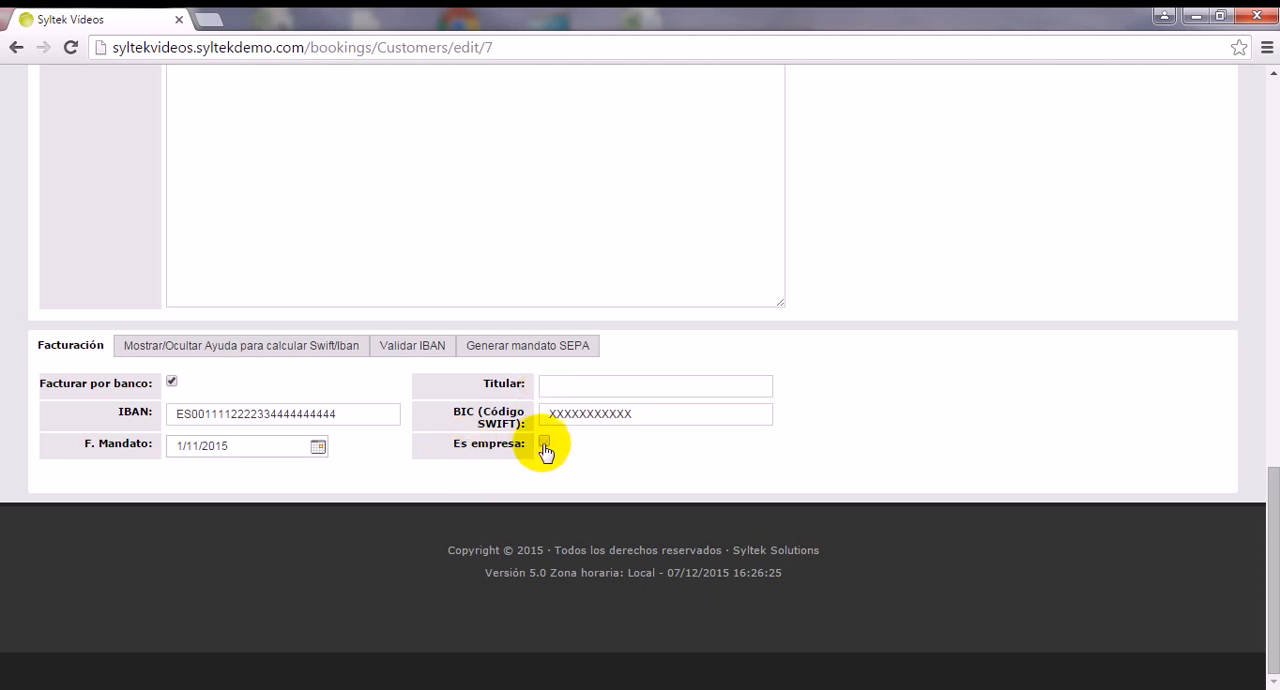
Save the customer record with its bank billing details.
{"action": "scroll", "coordinate": [480, 443], "scroll_direction": "up", "scroll_amount": 4}
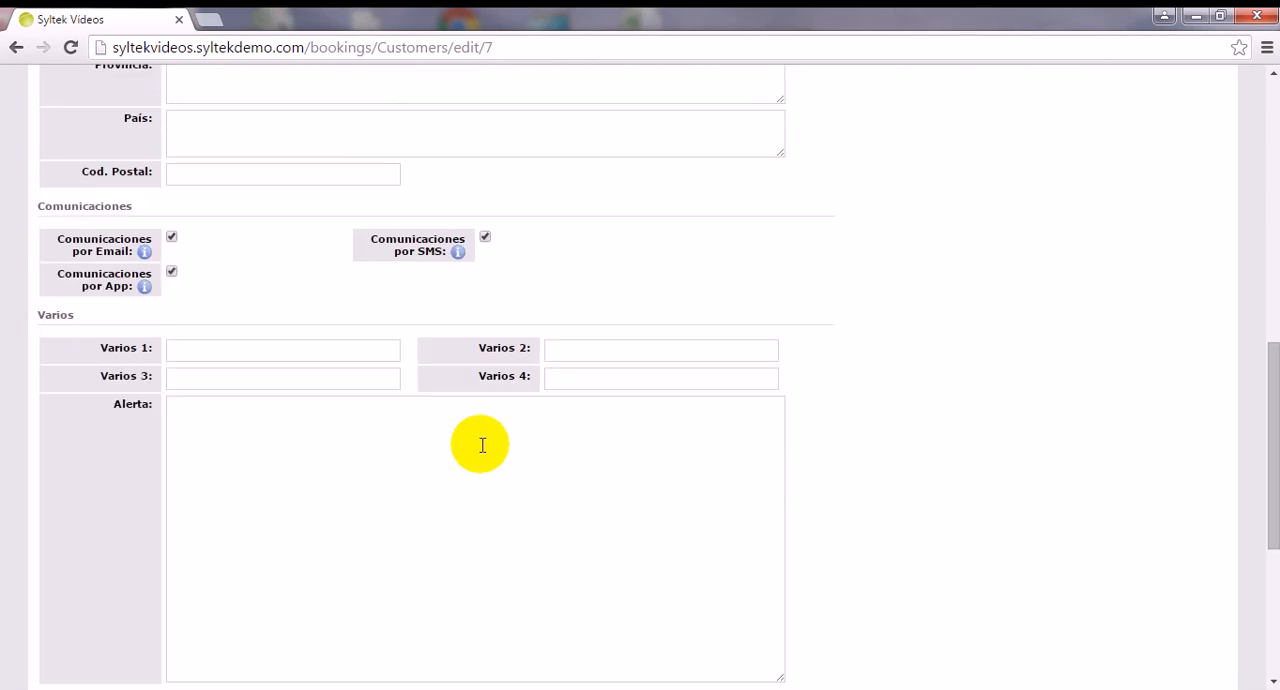
{"action": "scroll", "coordinate": [460, 446], "scroll_direction": "up", "scroll_amount": 4}
{"action": "scroll", "coordinate": [323, 443], "scroll_direction": "up", "scroll_amount": 5}
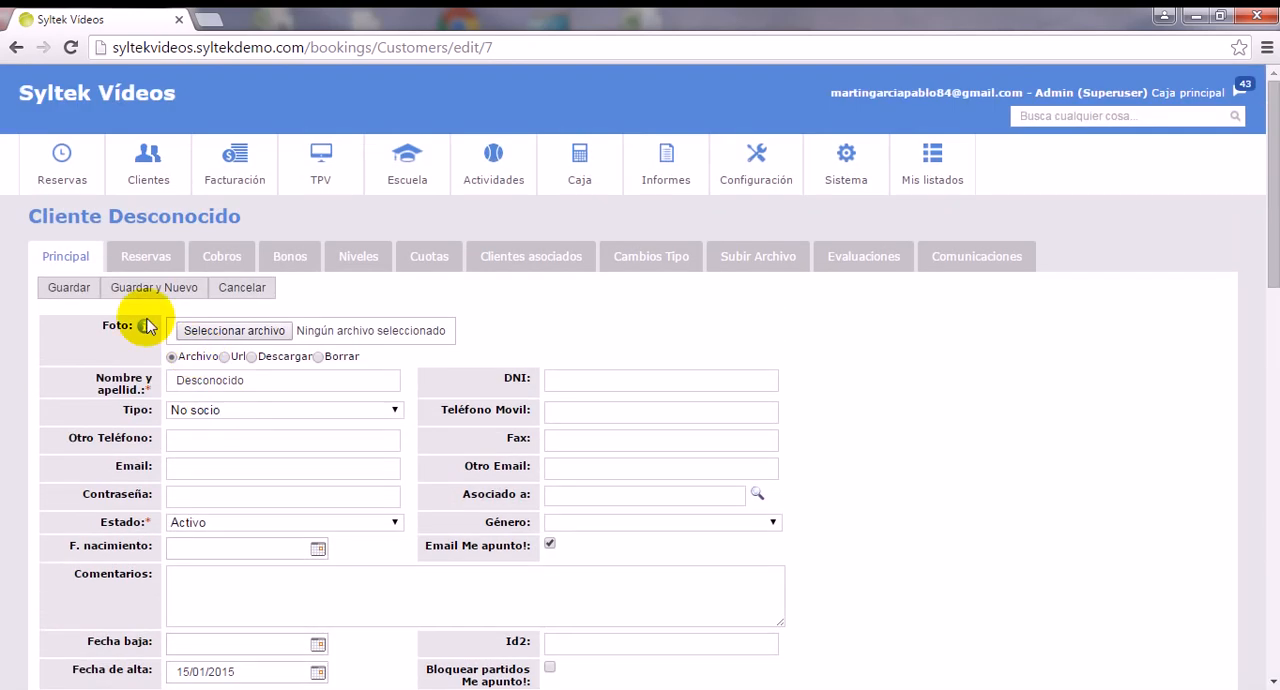
{"action": "left_click", "coordinate": [80, 289]}
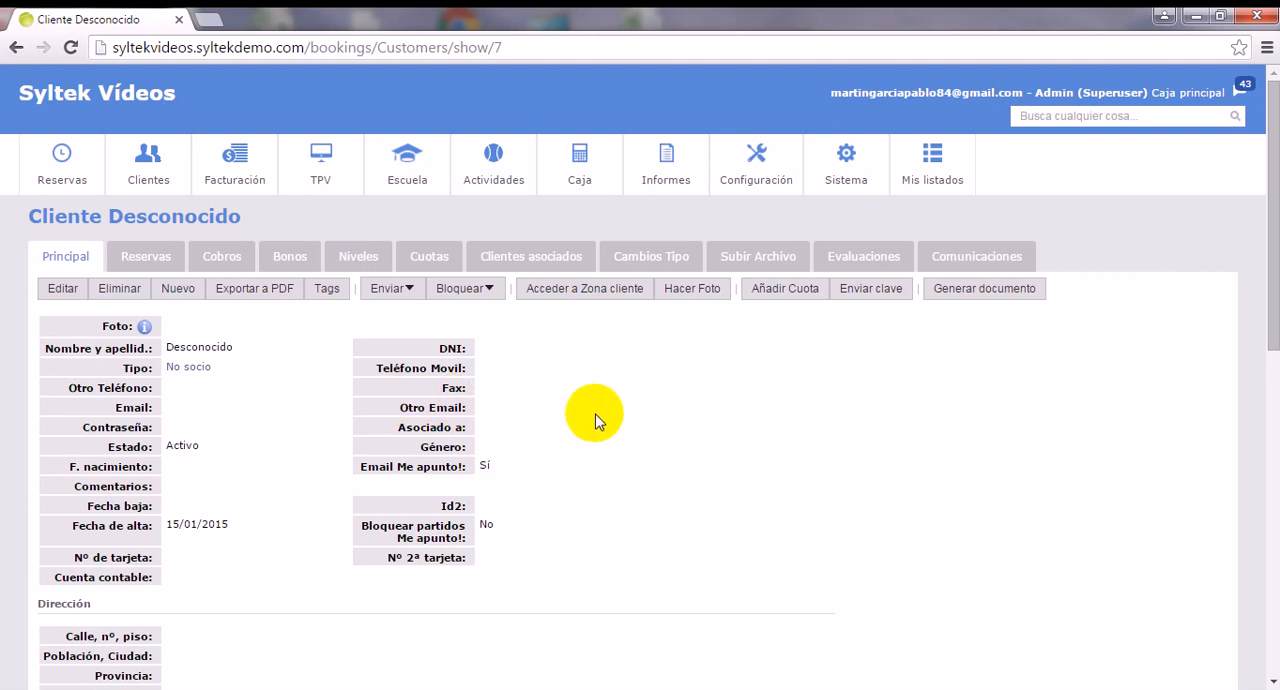
Open the Cuota Socio fee product and check its Domiciliar recibos setting.
{"action": "left_click", "coordinate": [757, 178]}
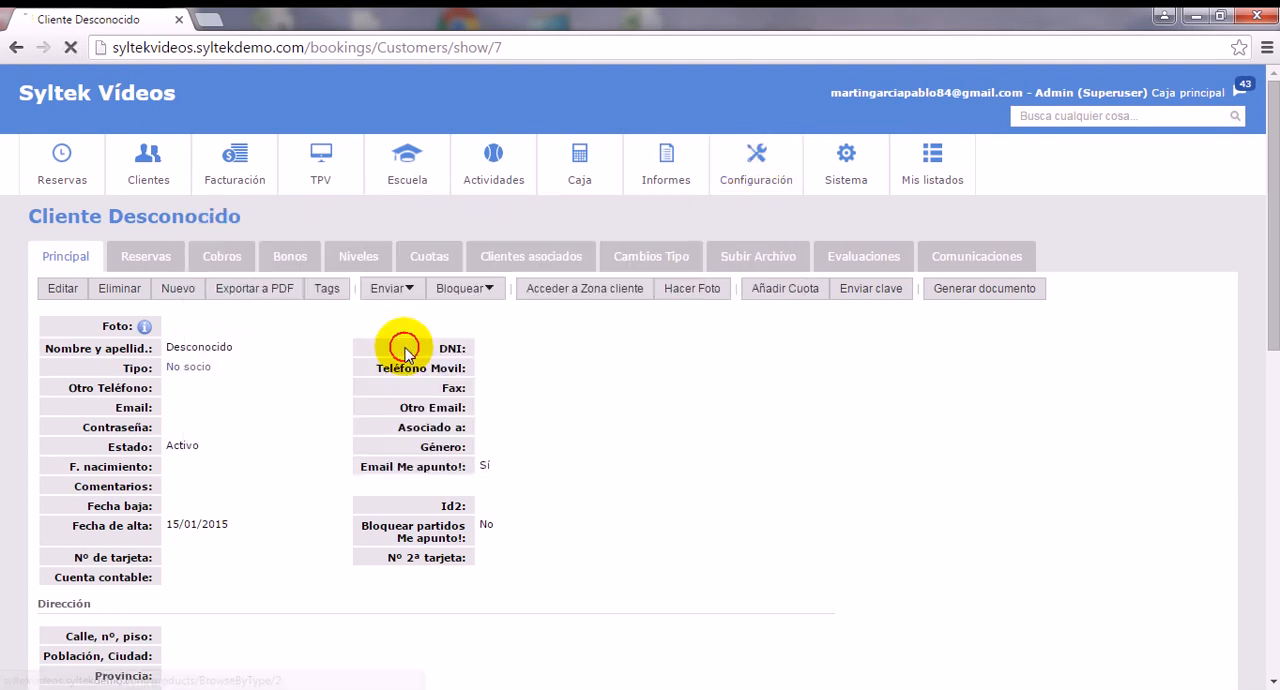
{"action": "left_click", "coordinate": [401, 351]}
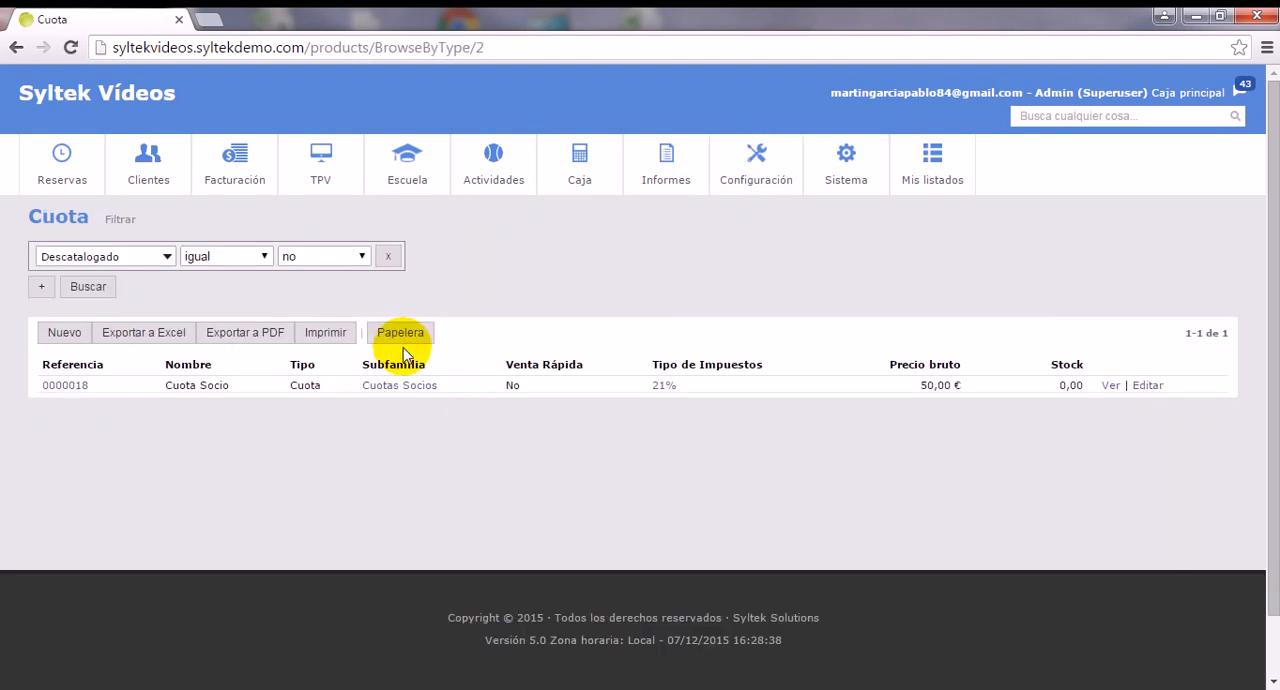
{"action": "left_click", "coordinate": [65, 386]}
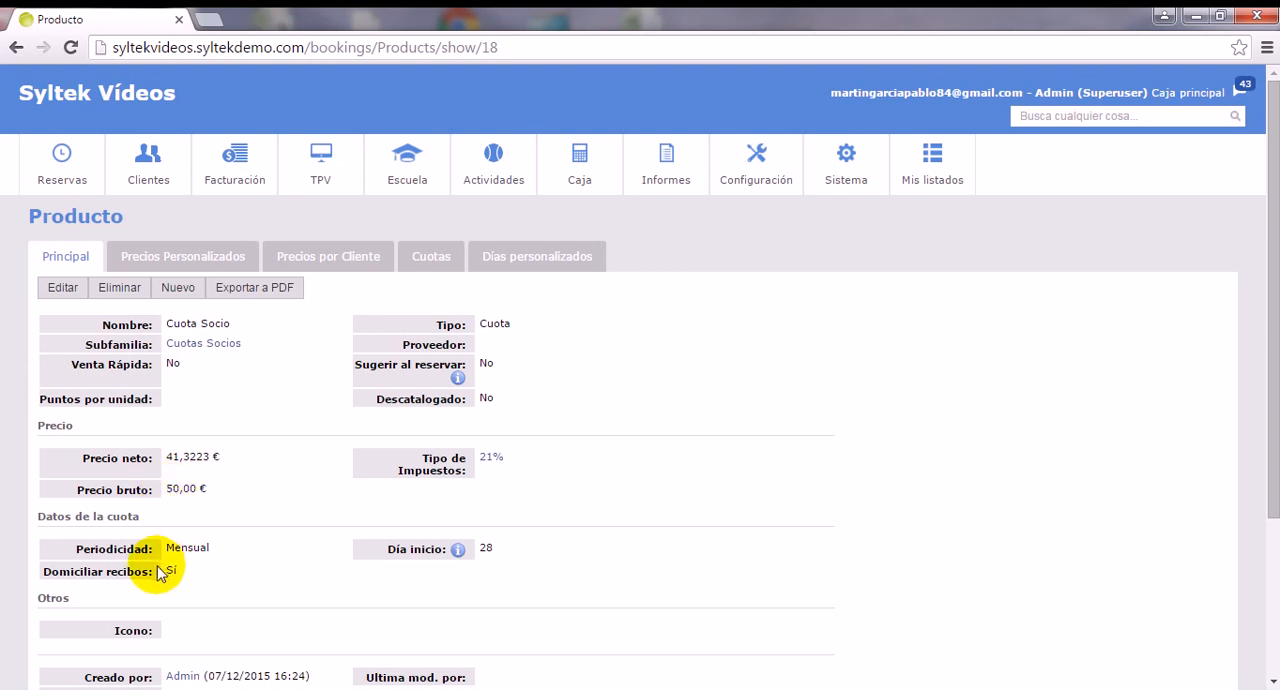
{"action": "left_click_drag", "start_coordinate": [148, 570], "coordinate": [30, 572]}
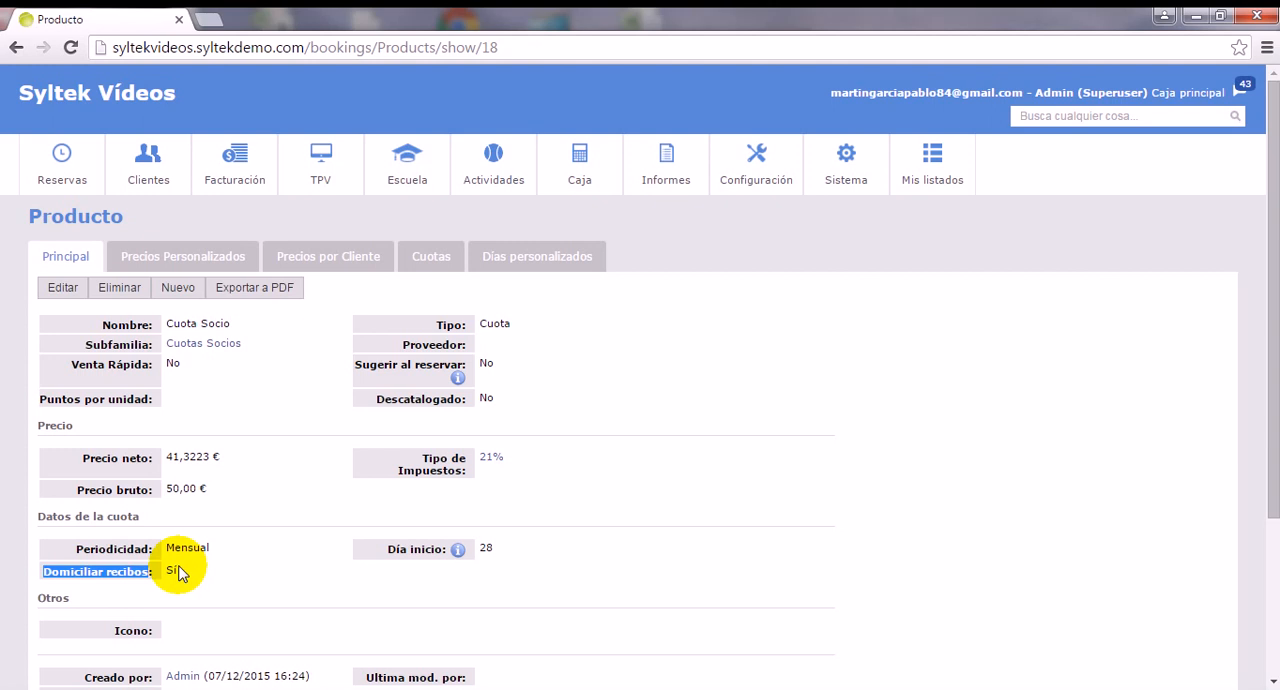
Change the customer type of Desconocido to Socio and save the record.
{"action": "left_click", "coordinate": [151, 175]}
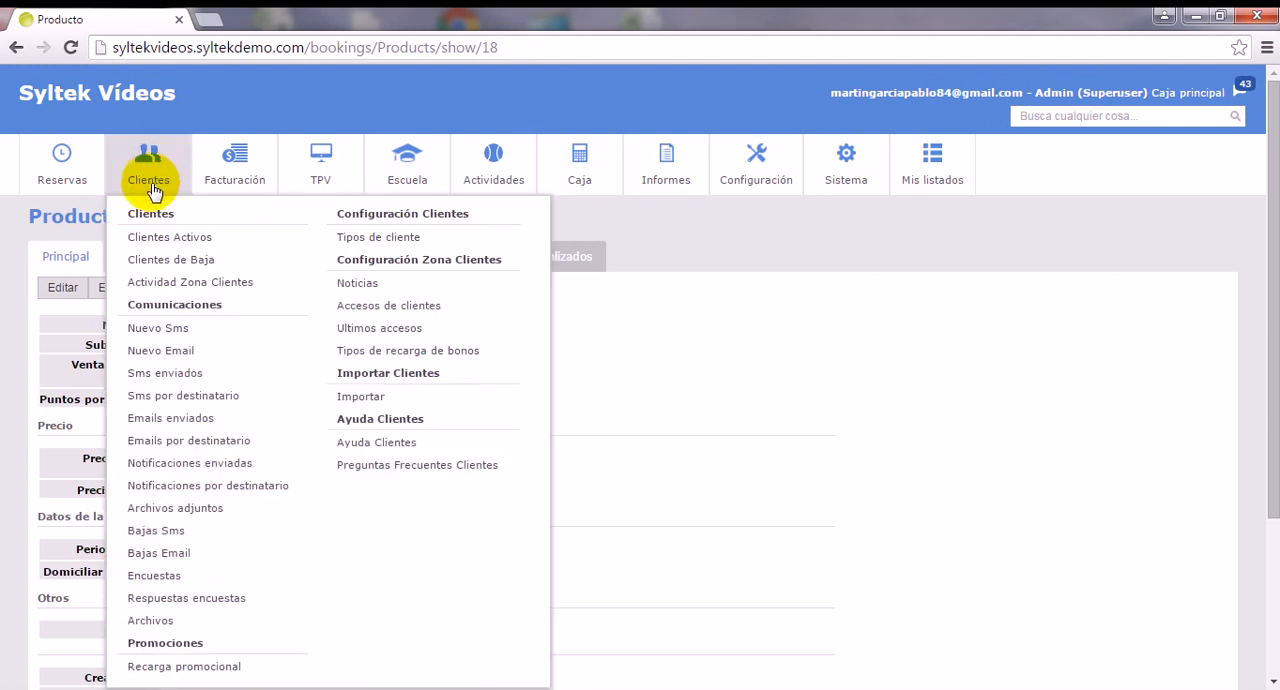
{"action": "left_click", "coordinate": [132, 237]}
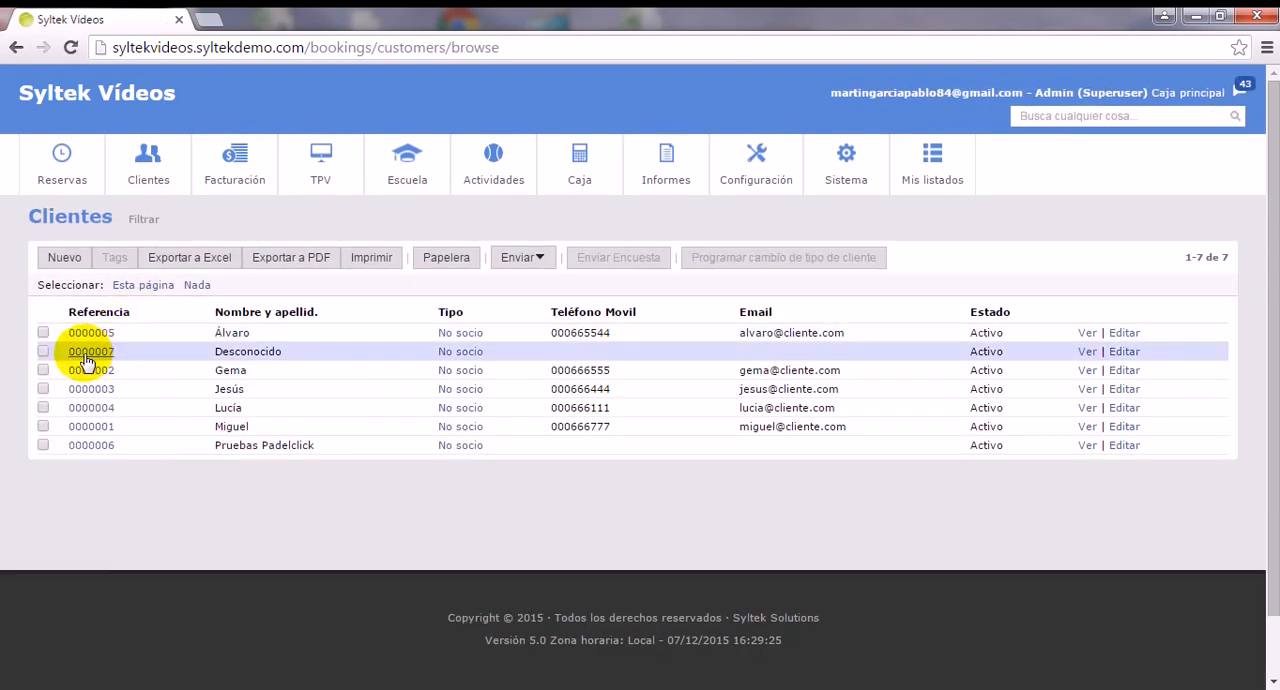
{"action": "left_click", "coordinate": [88, 352]}
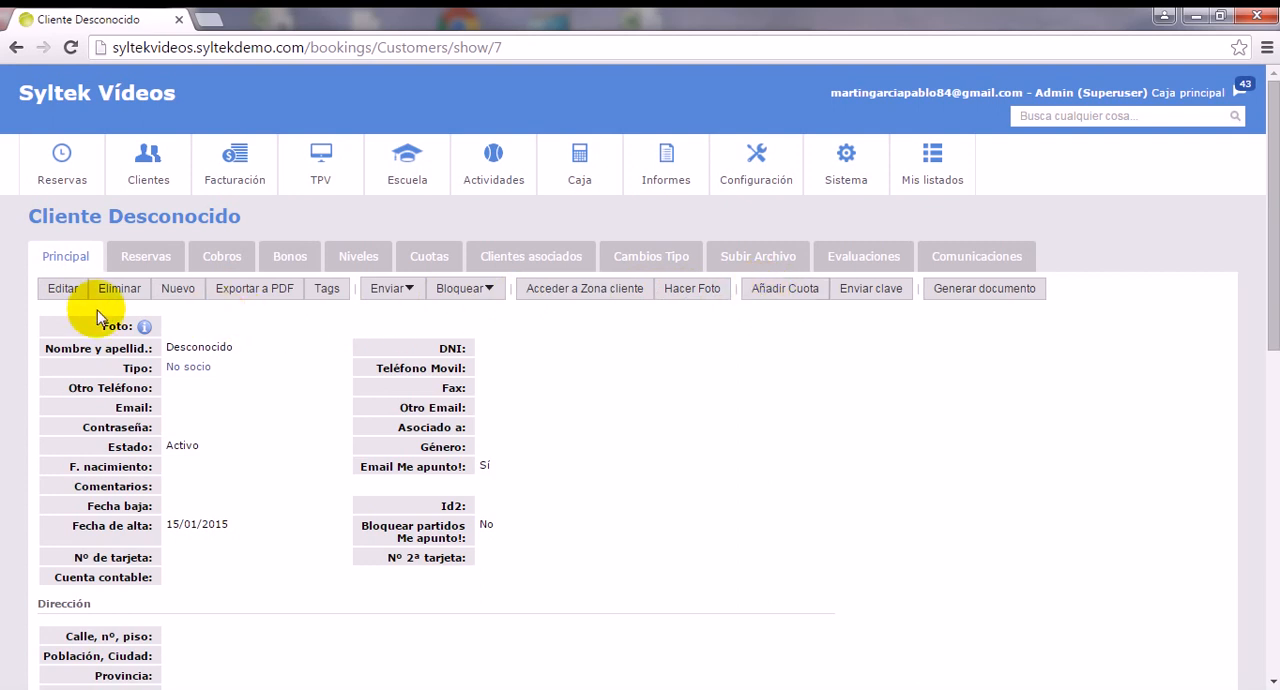
{"action": "left_click", "coordinate": [68, 290]}
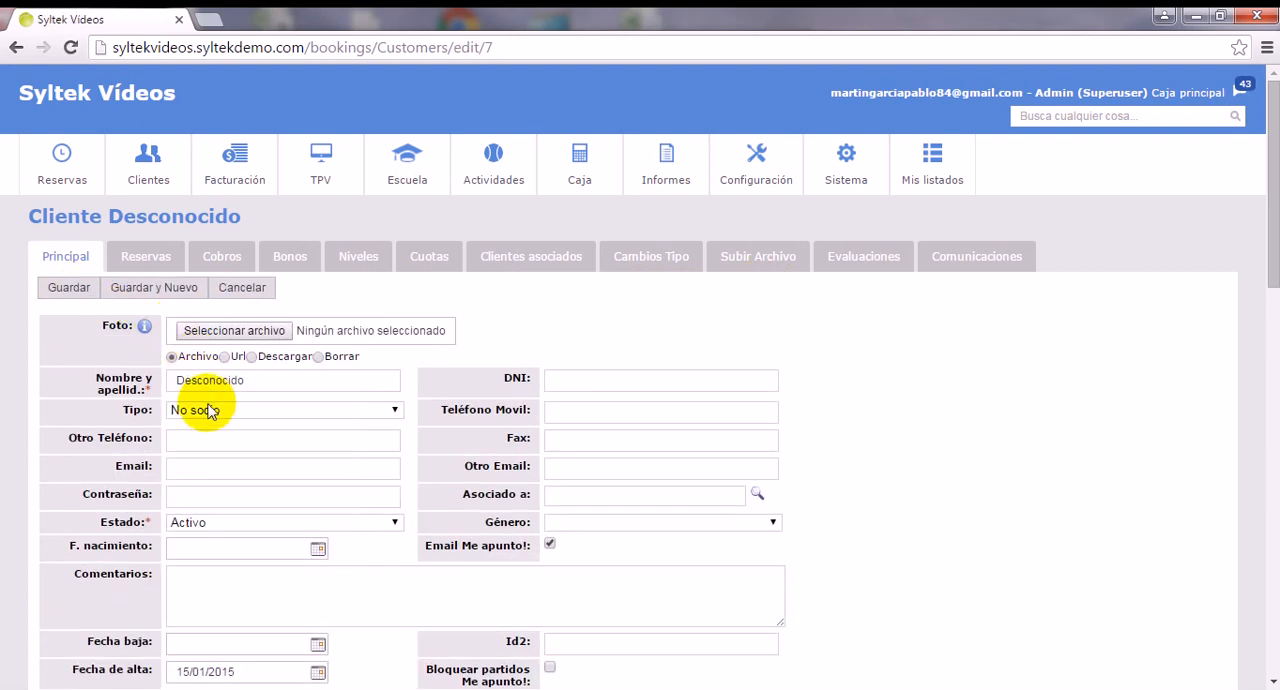
{"action": "left_click", "coordinate": [210, 414]}
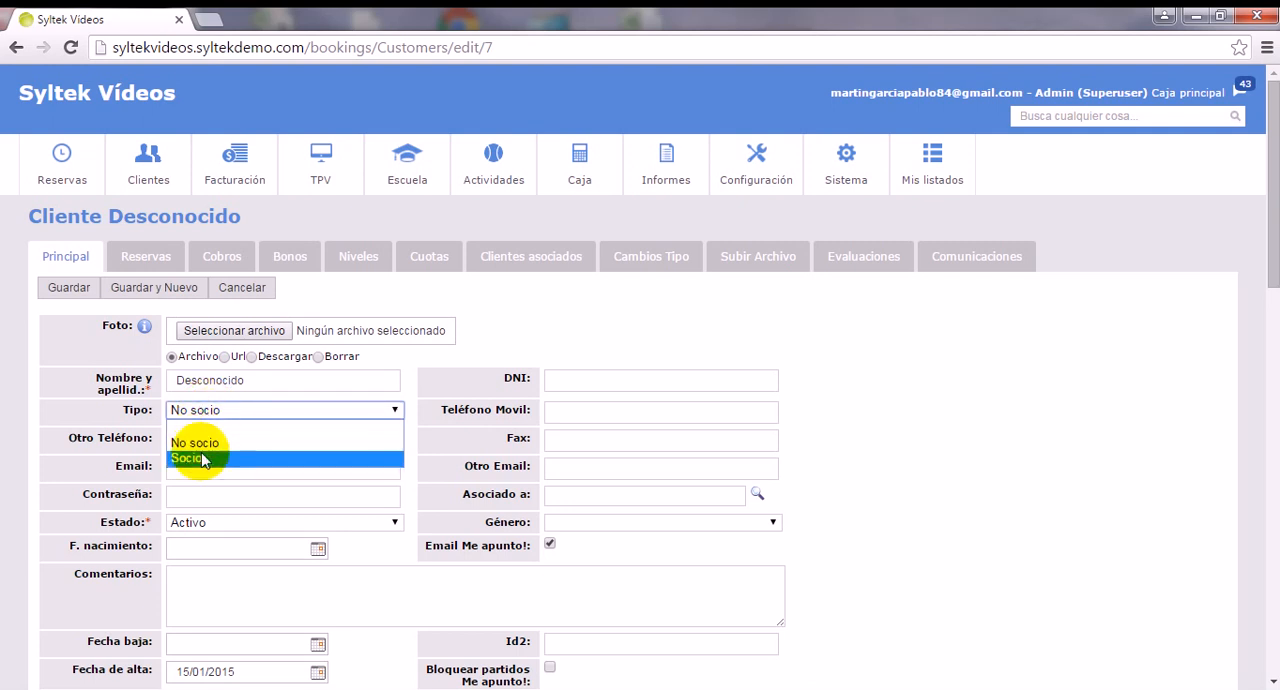
{"action": "left_click", "coordinate": [203, 459]}
{"action": "left_click", "coordinate": [68, 288]}
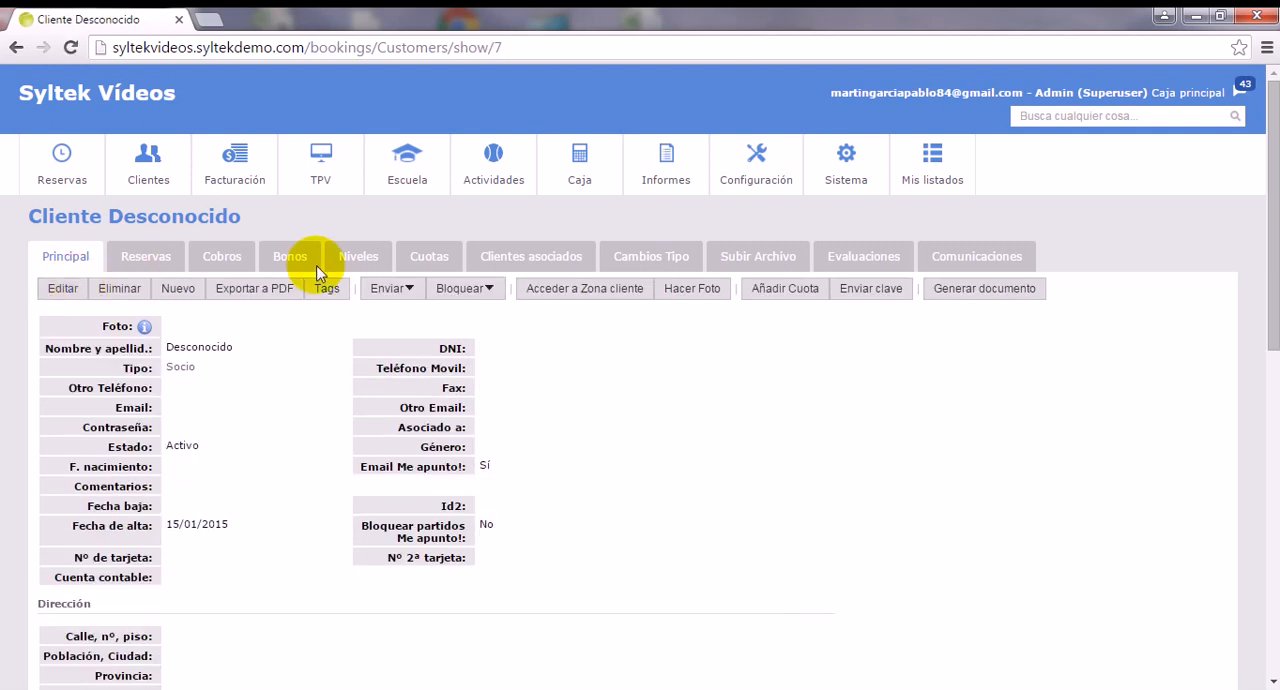
Reload the customer's fees and check the direct debit setting in the assigned Cuota Socio's details.
{"action": "left_click", "coordinate": [420, 262]}
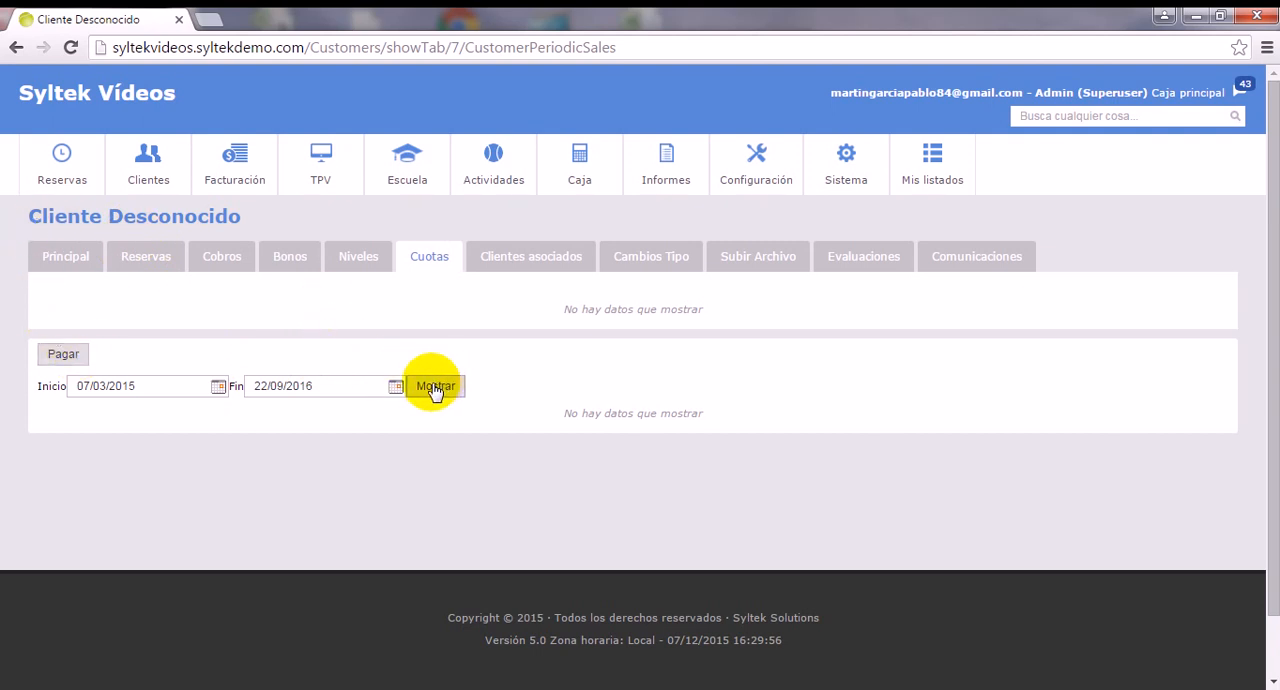
{"action": "left_click", "coordinate": [495, 342]}
{"action": "key", "text": "F5"}
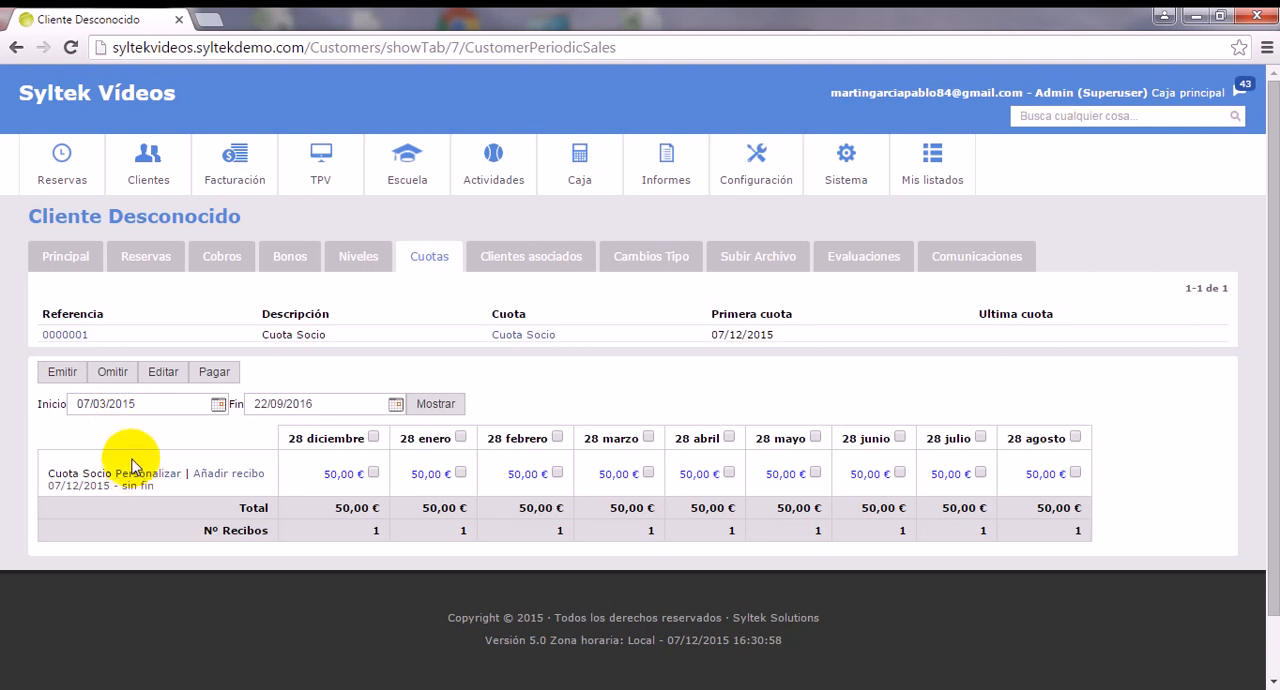
{"action": "left_click", "coordinate": [76, 336]}
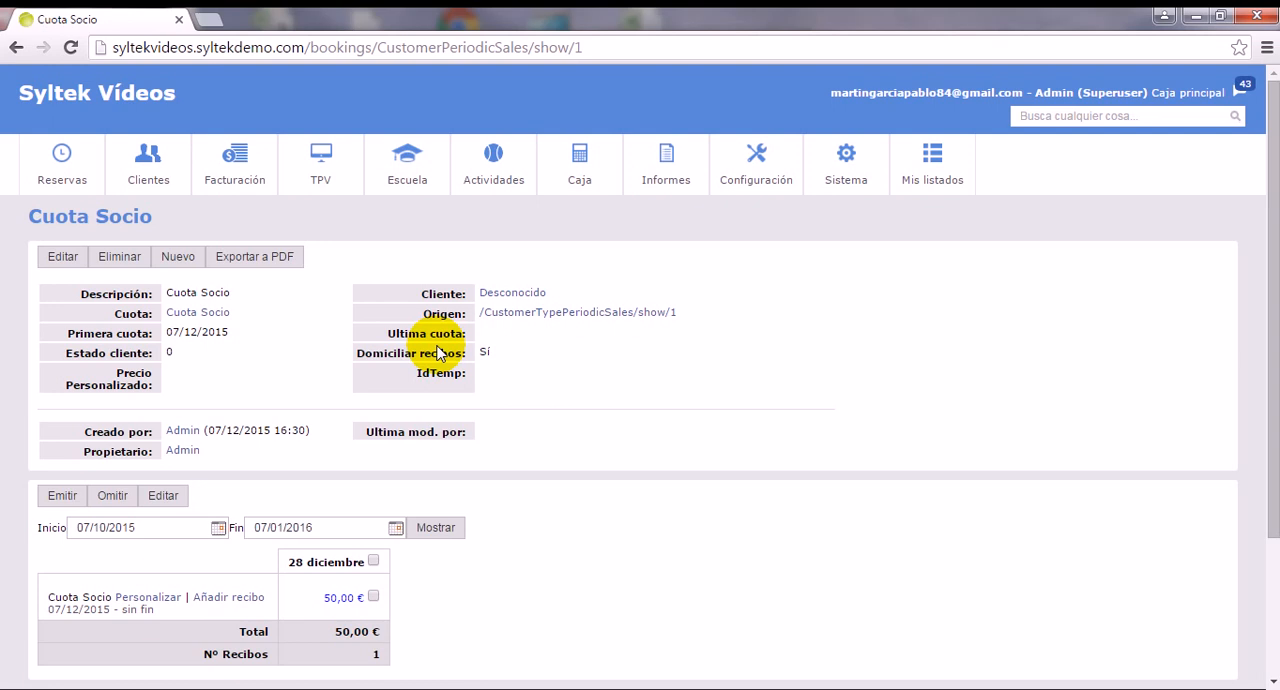
{"action": "left_click", "coordinate": [18, 47]}
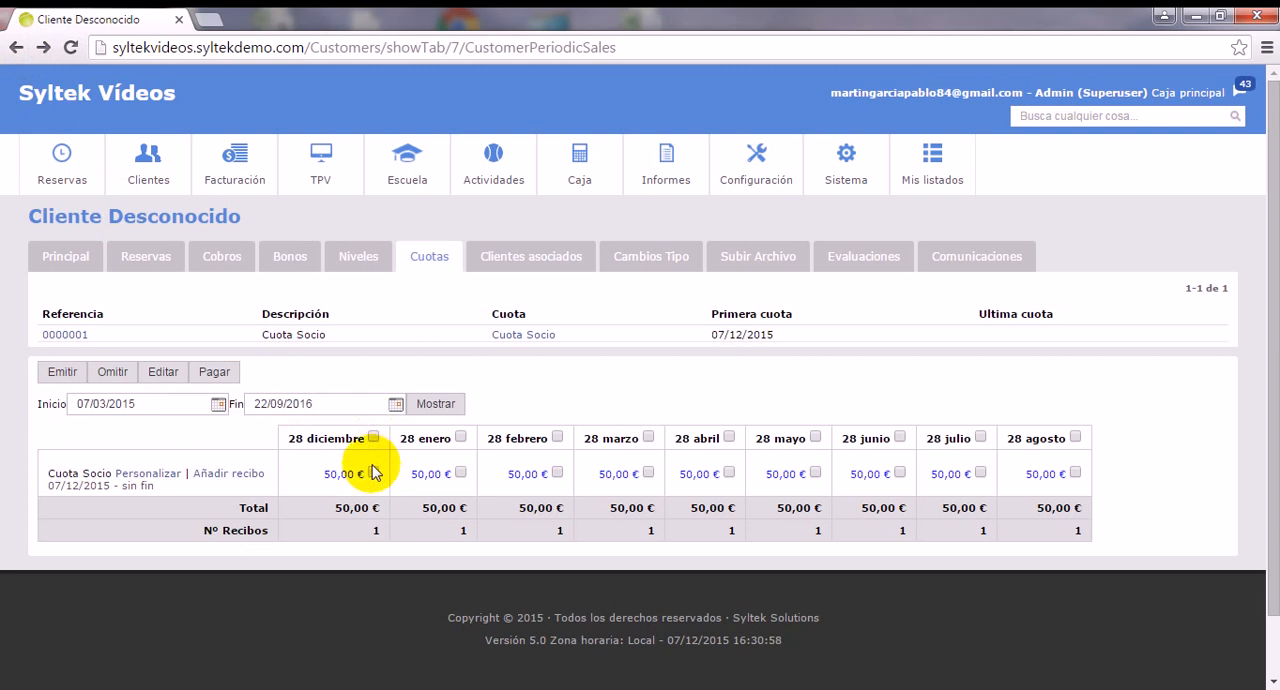
Issue the 28 diciembre receipt of the Cuota Socio fee and open that receipt to check its Estado.
{"action": "left_click", "coordinate": [374, 473]}
{"action": "left_click", "coordinate": [66, 374]}
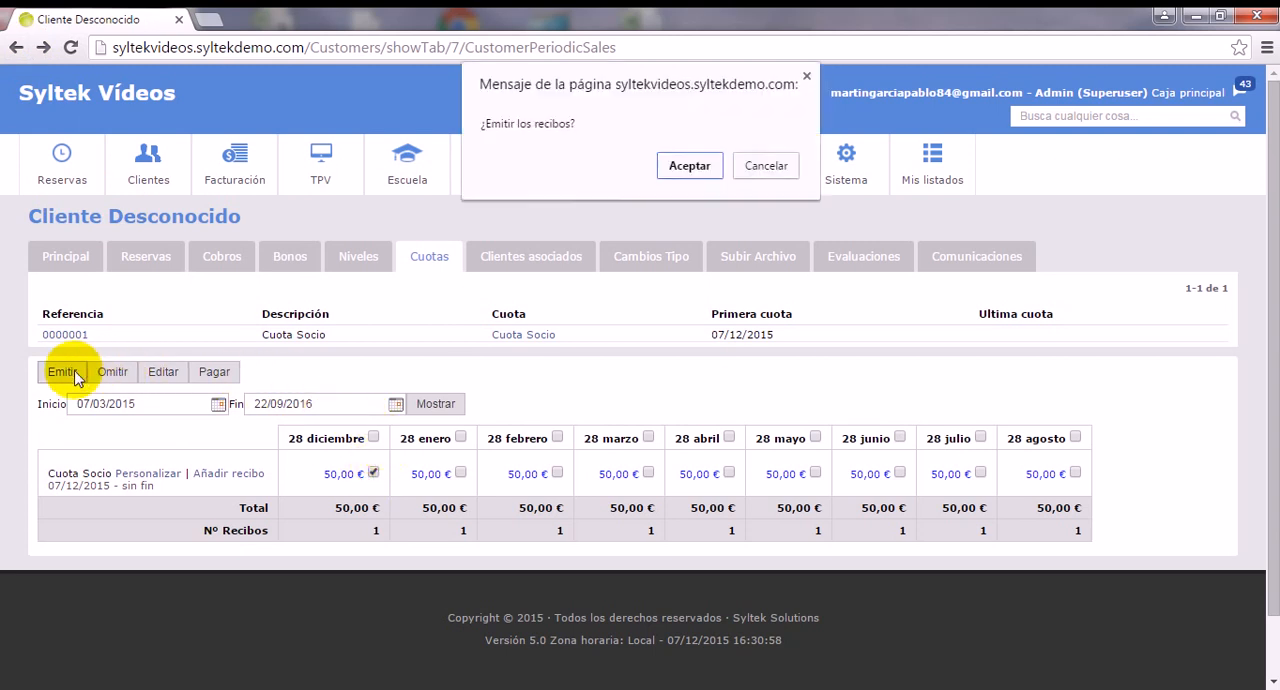
{"action": "left_click", "coordinate": [670, 168]}
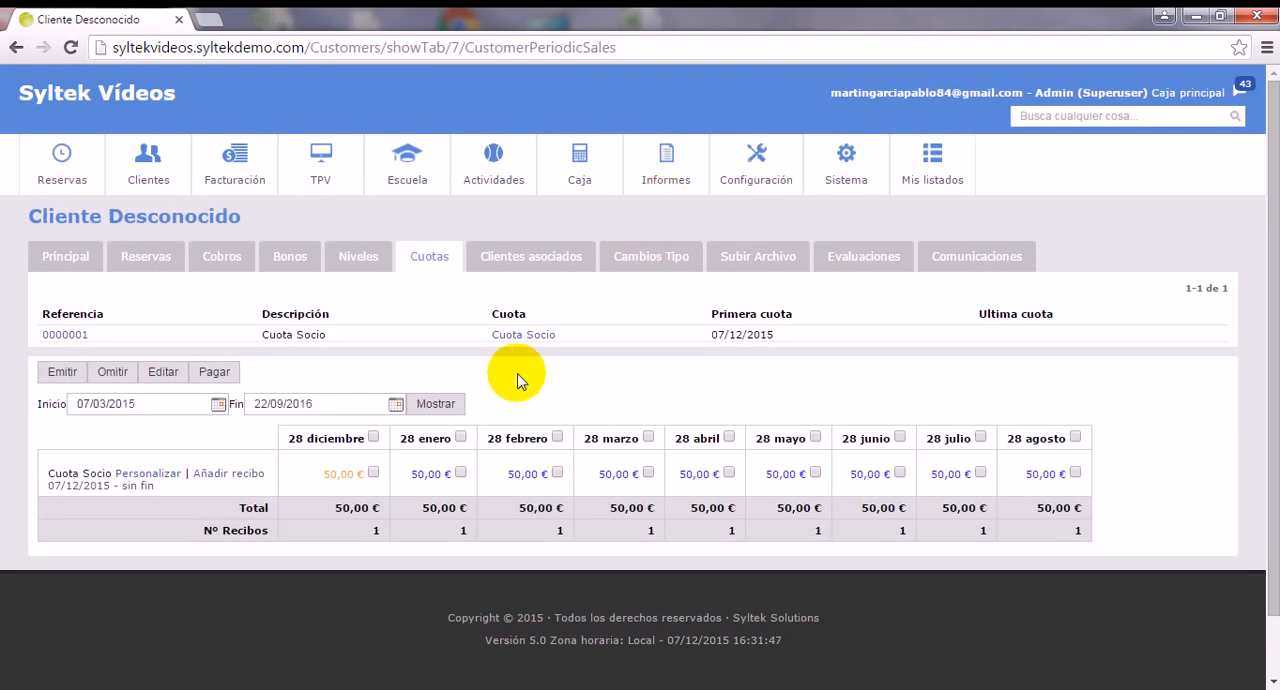
{"action": "left_click", "coordinate": [341, 482]}
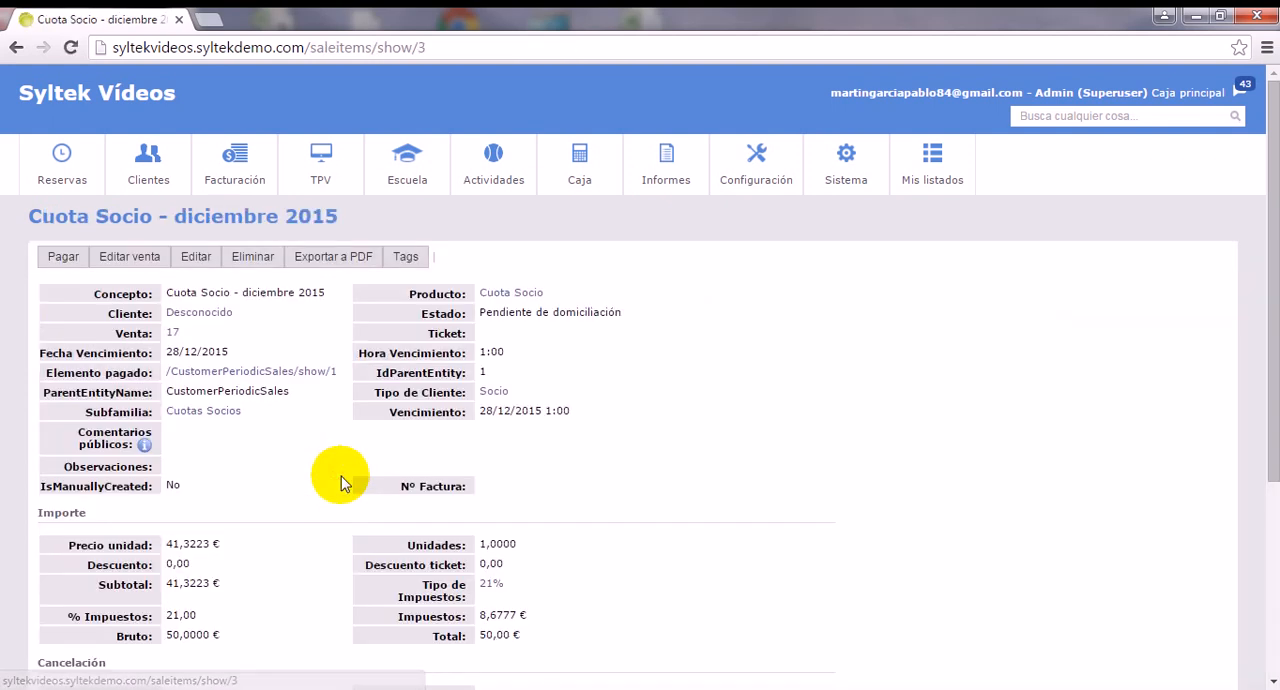
{"action": "left_click_drag", "start_coordinate": [621, 313], "coordinate": [481, 311]}
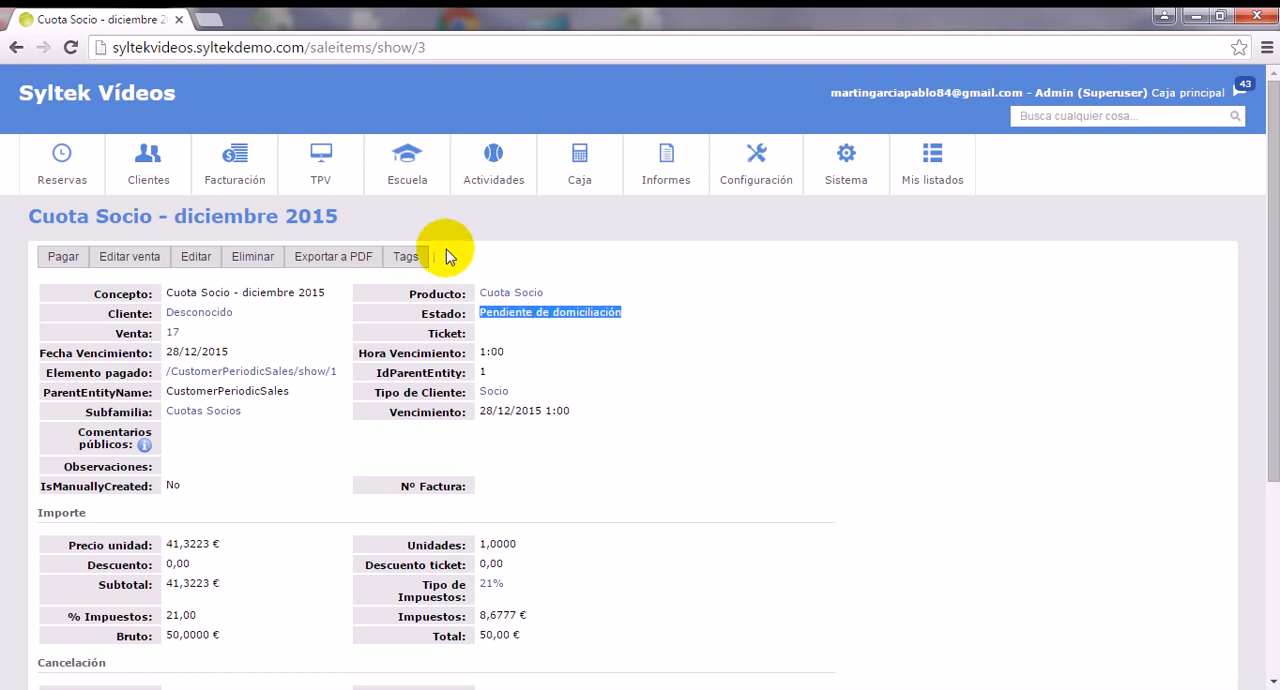
List the sold products (Productos vendidos) filtered by Estado igual Pendiente de domiciliación.
{"action": "left_click", "coordinate": [250, 165]}
{"action": "left_click", "coordinate": [246, 302]}
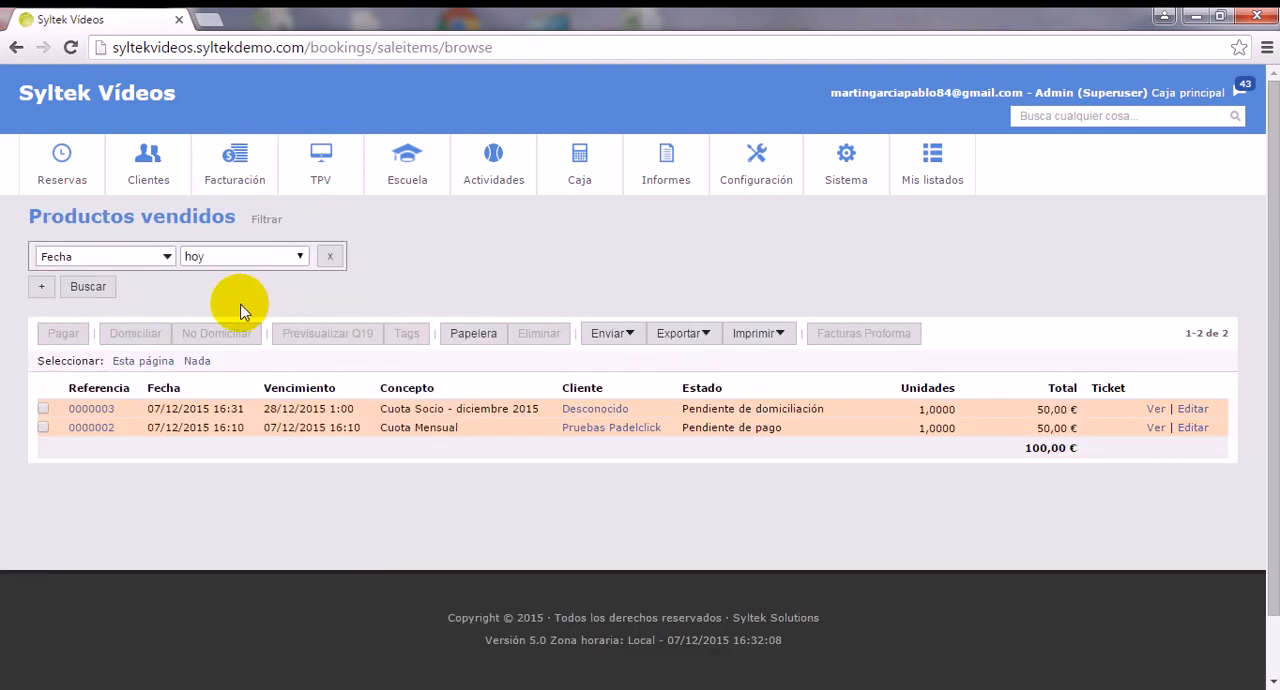
{"action": "left_click", "coordinate": [113, 263]}
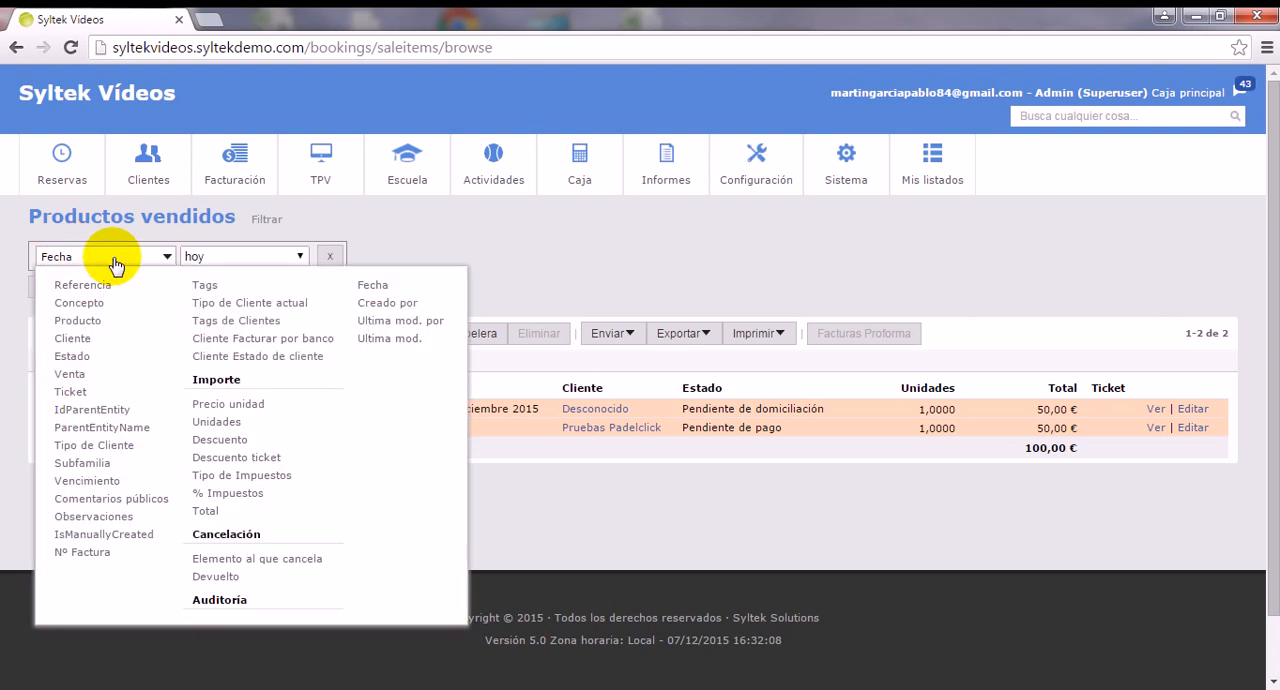
{"action": "left_click", "coordinate": [104, 356]}
{"action": "left_click", "coordinate": [305, 258]}
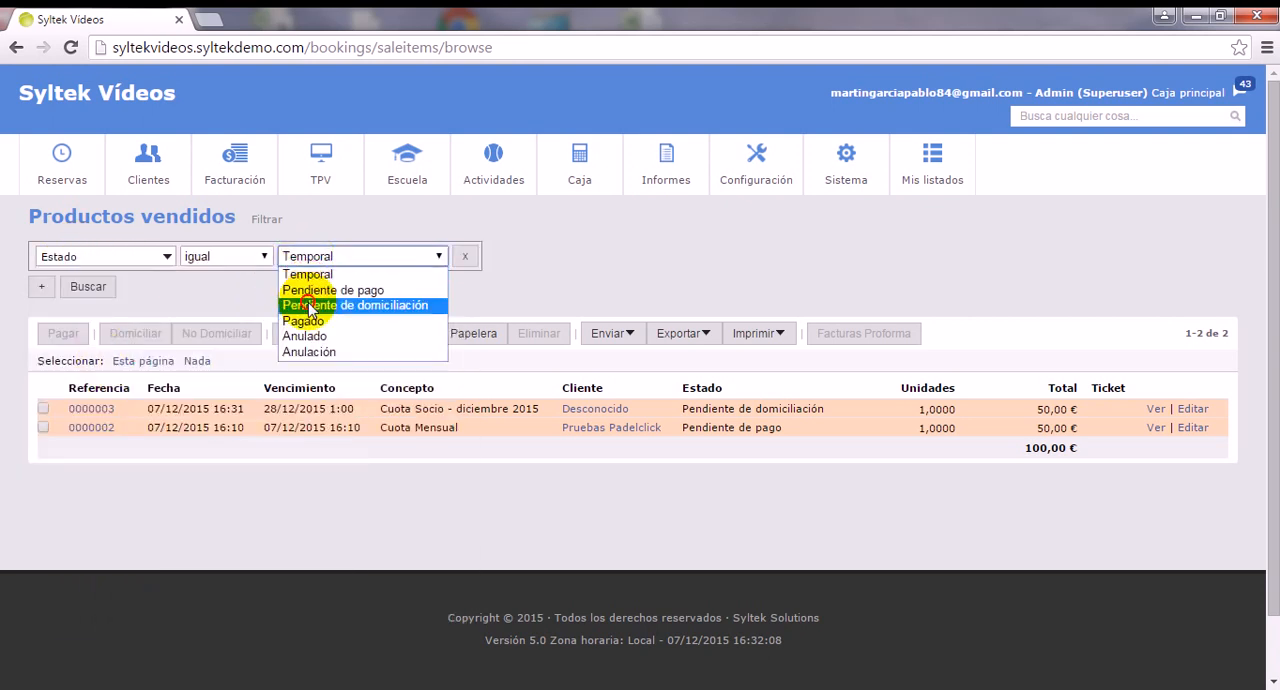
{"action": "left_click", "coordinate": [308, 304]}
{"action": "left_click", "coordinate": [88, 287]}
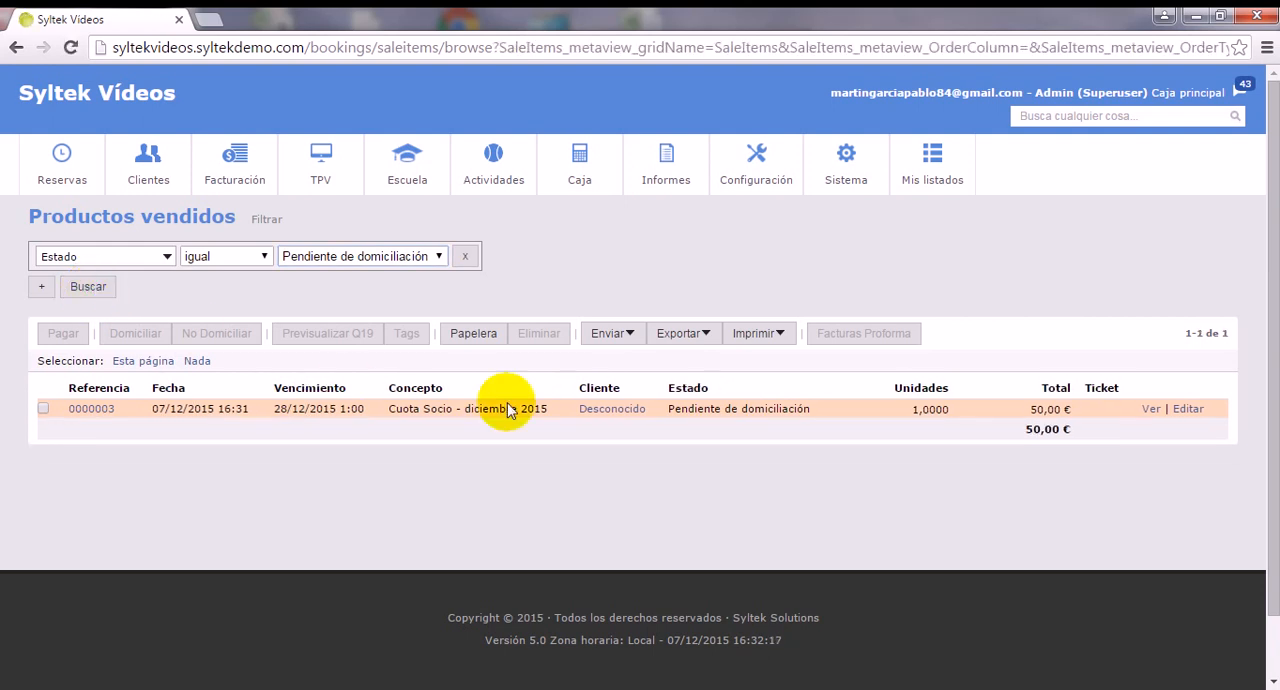